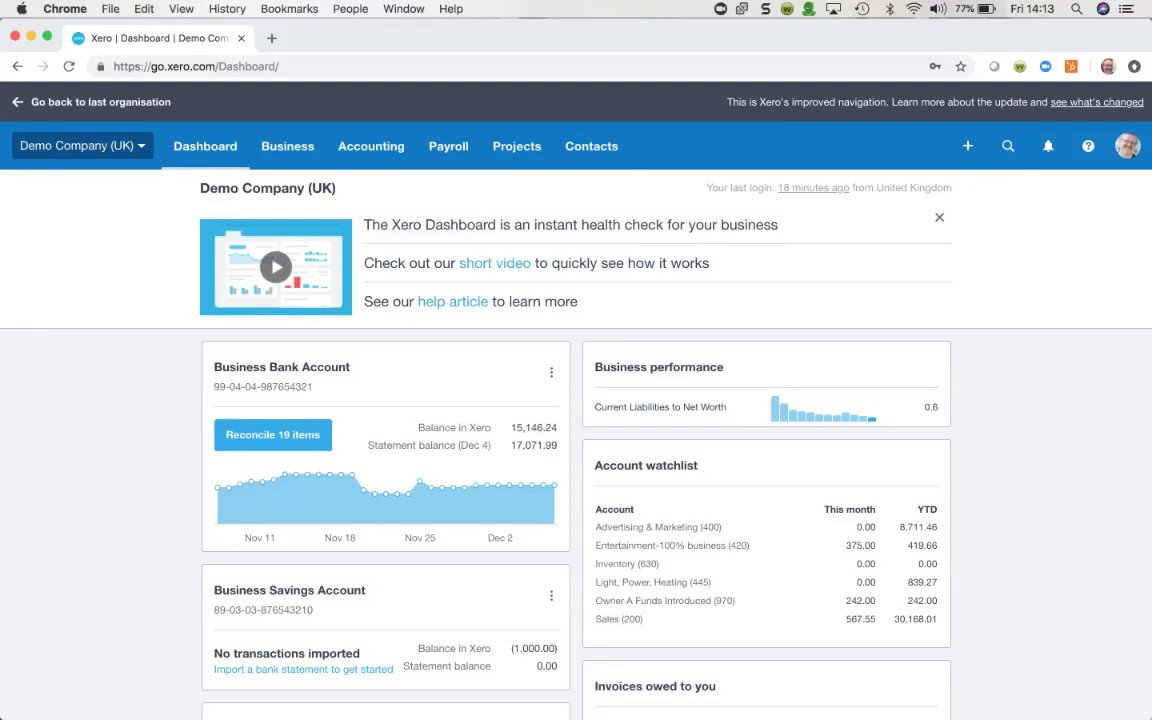
Step: Open the Business menu on the Demo Company (UK) dashboard
click(287, 146)
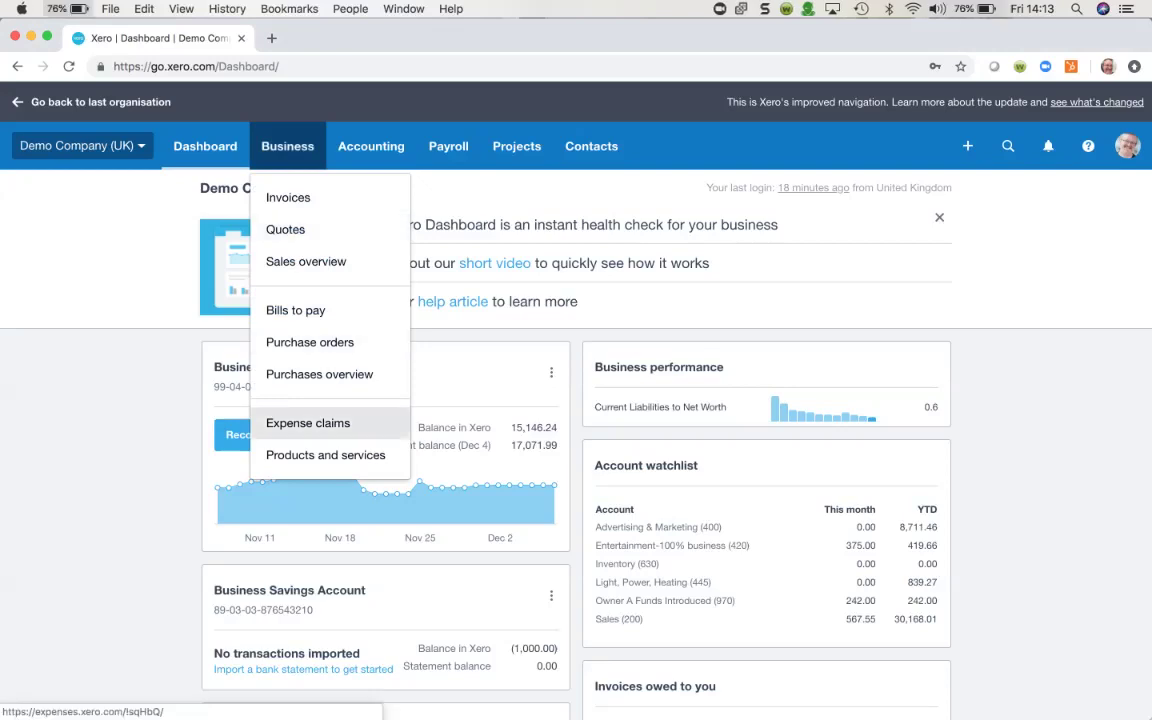
Step: Go to Expense claims and open its Expense settings page
click(308, 423)
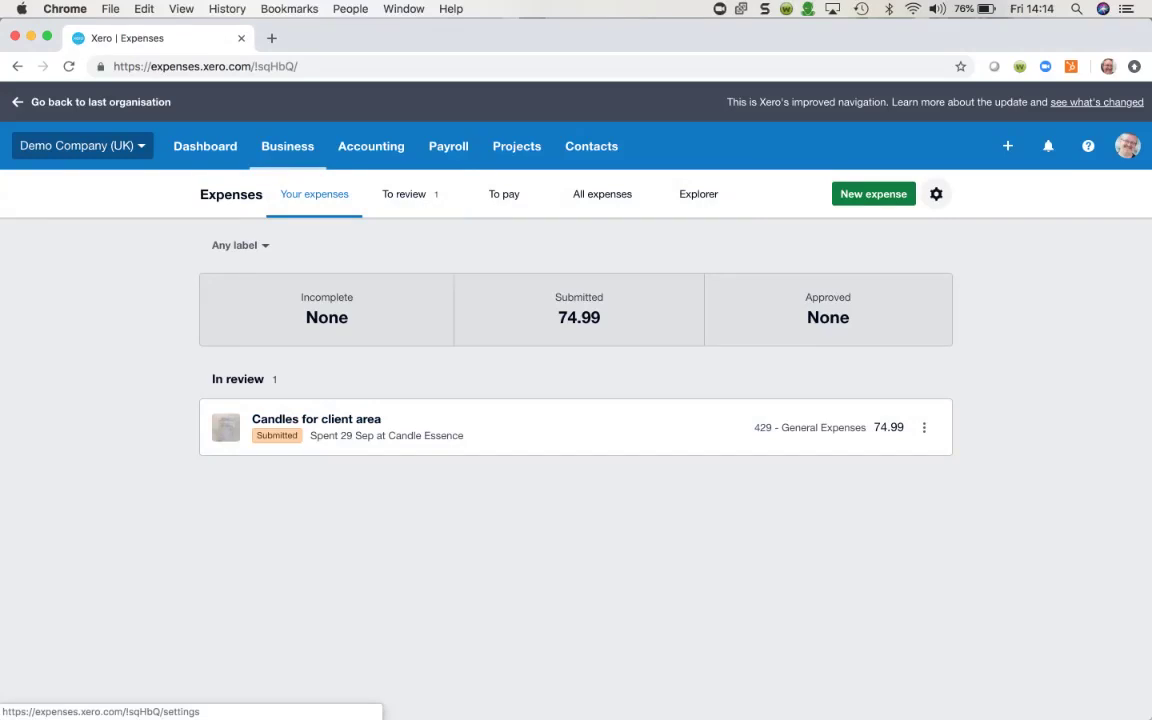
click(936, 194)
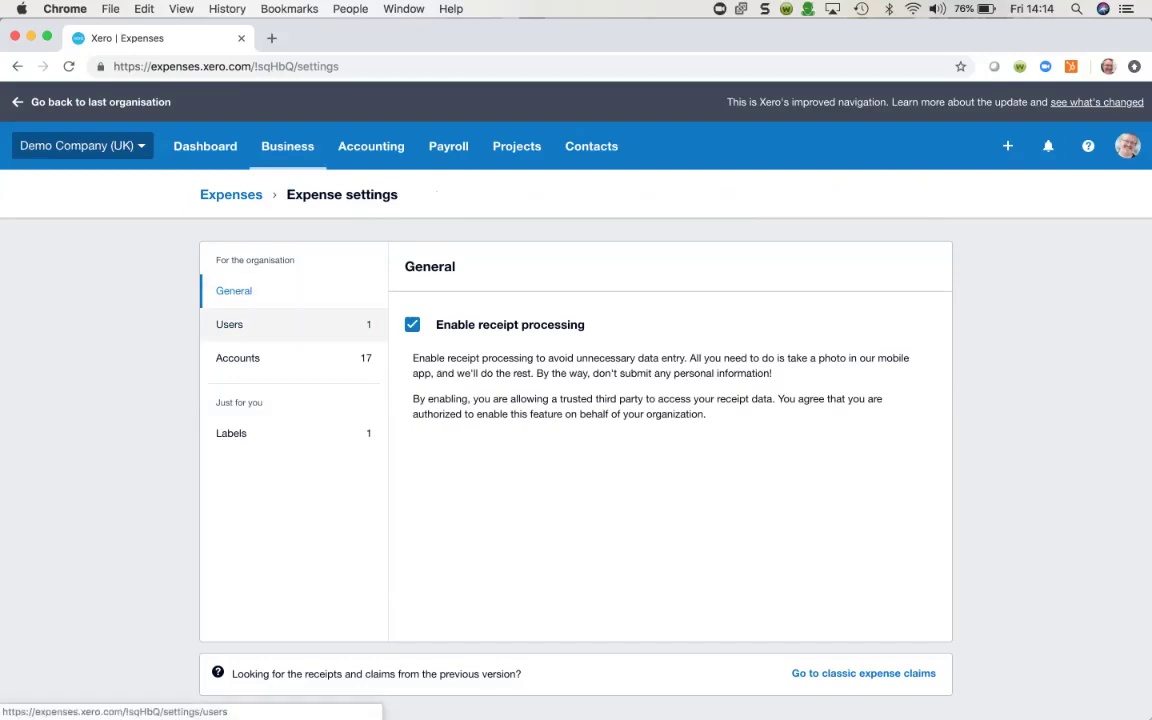
Step: Show the Users section listing the one Admin who can use expenses
click(240, 324)
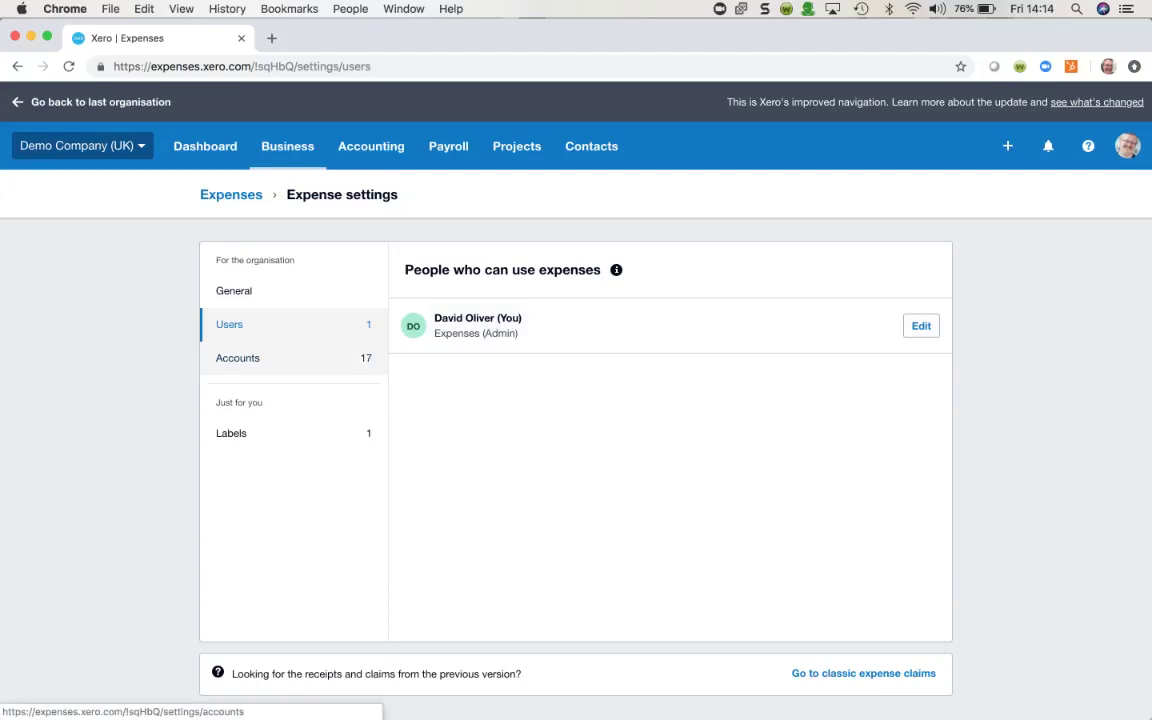
Step: Review the Expenses accounts, toggling 325 Direct Expenses on and off, then go to Labels
click(237, 357)
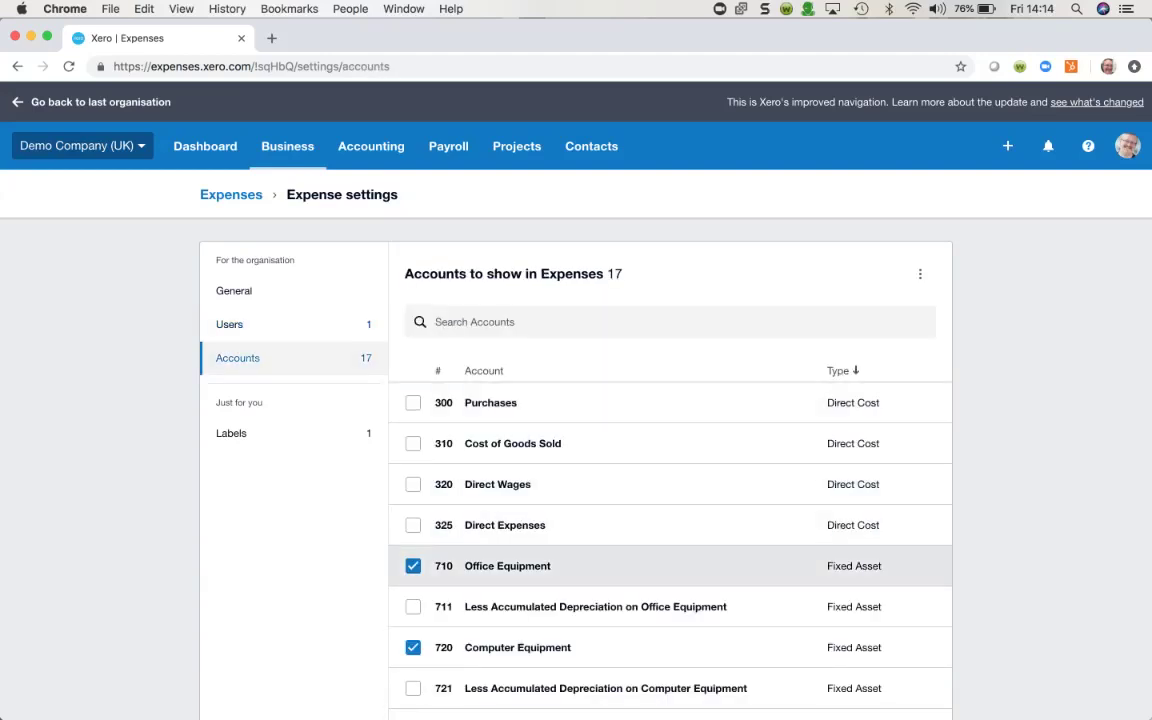
scroll(600, 560, down, 2)
scroll(670, 450, down, 2)
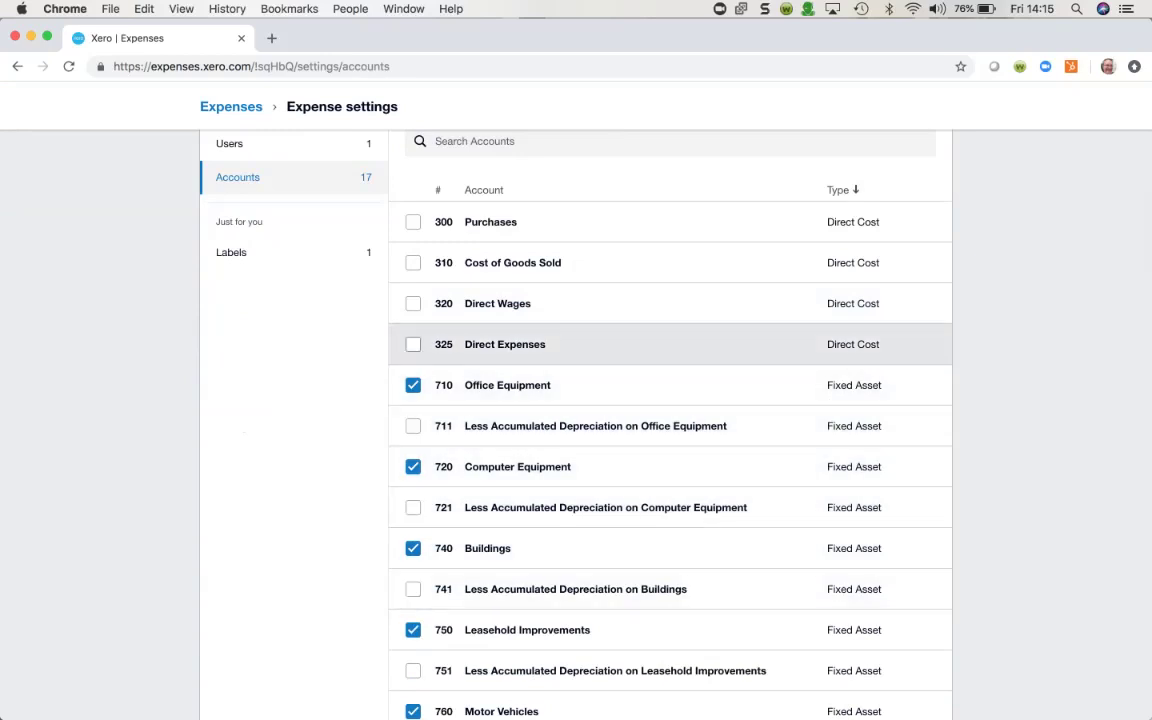
click(413, 344)
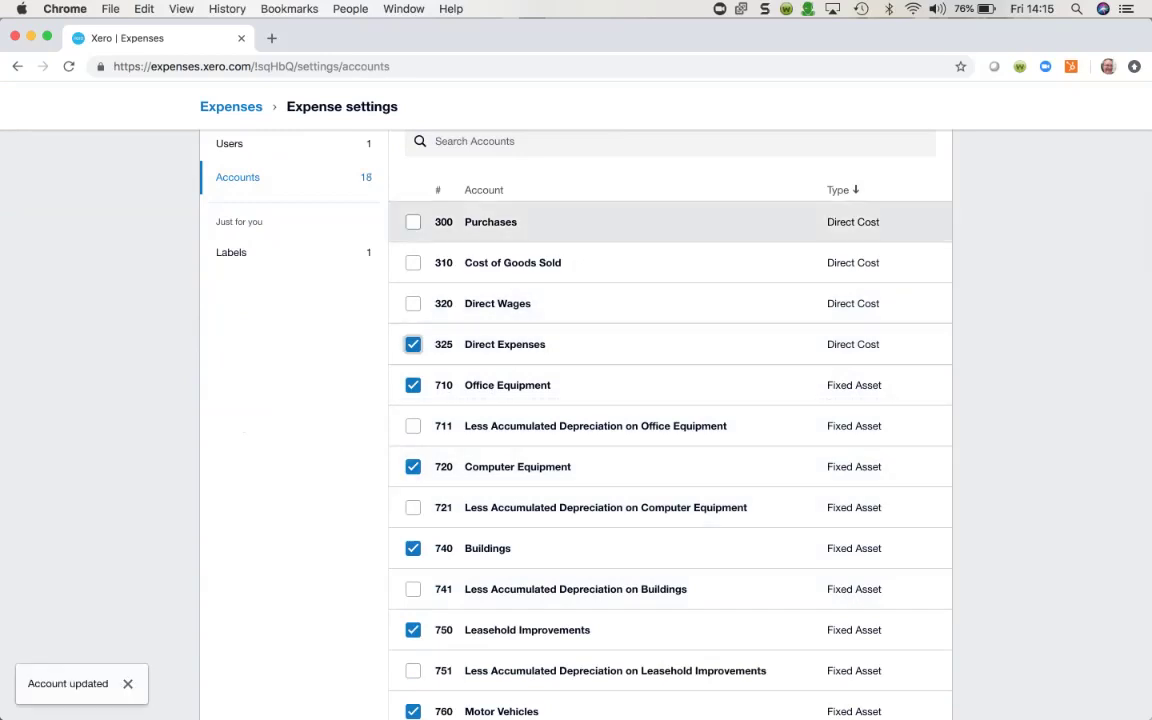
click(413, 344)
scroll(413, 344, up, 2)
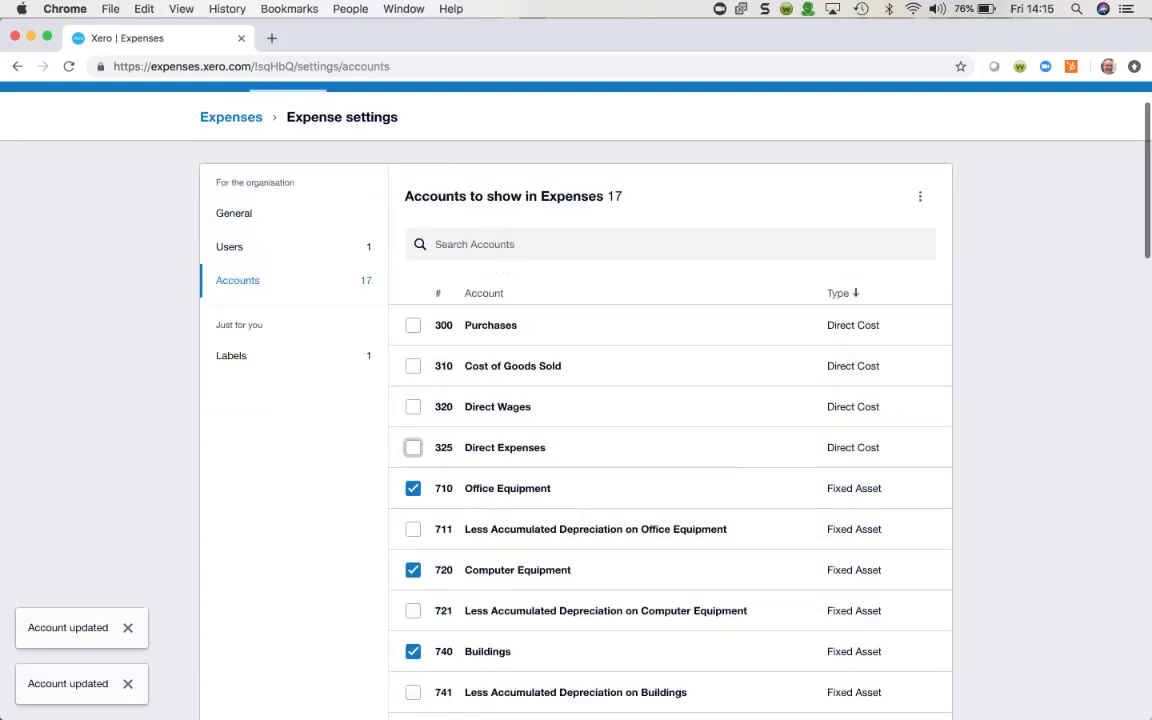
click(231, 358)
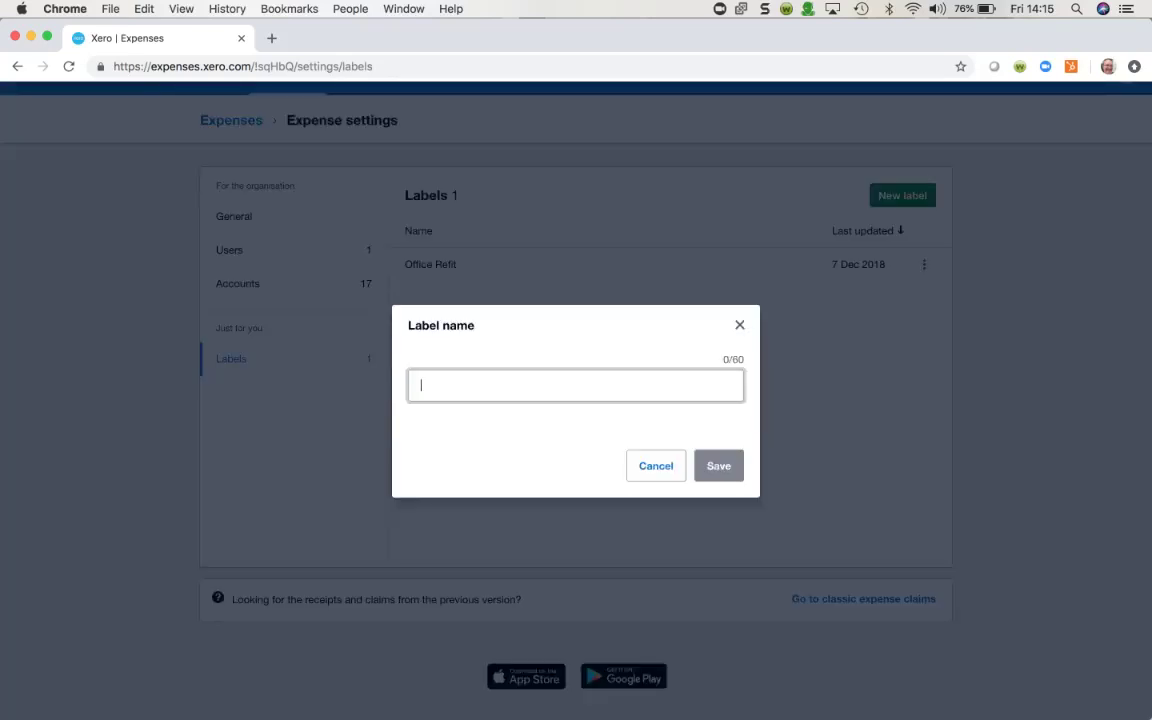
Step: Save a new expense label 'Sales Conference' and return to the Expenses overview
text(Sa)
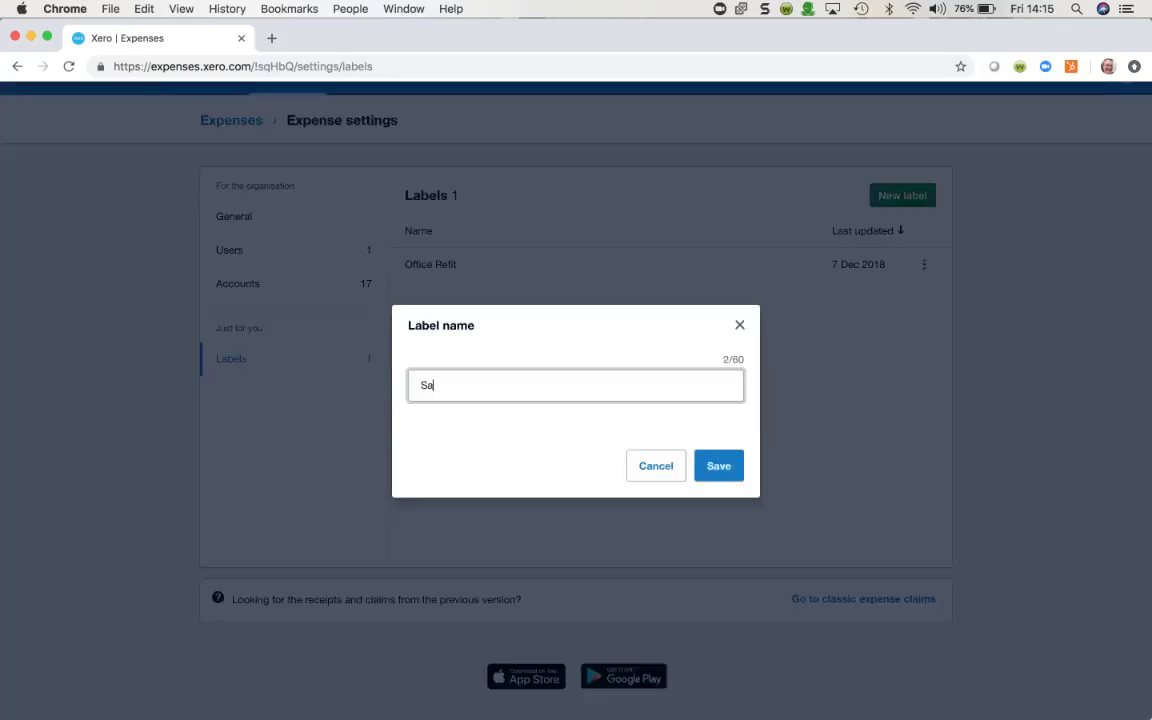
text(les Conference)
key(Return)
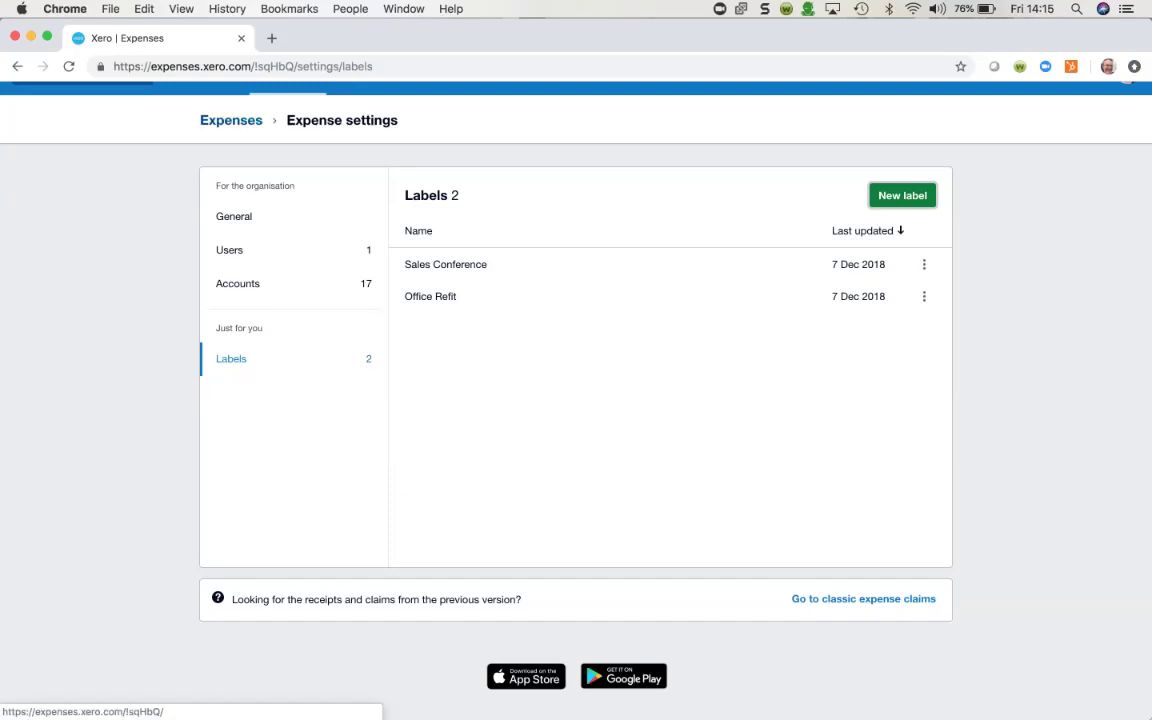
click(231, 120)
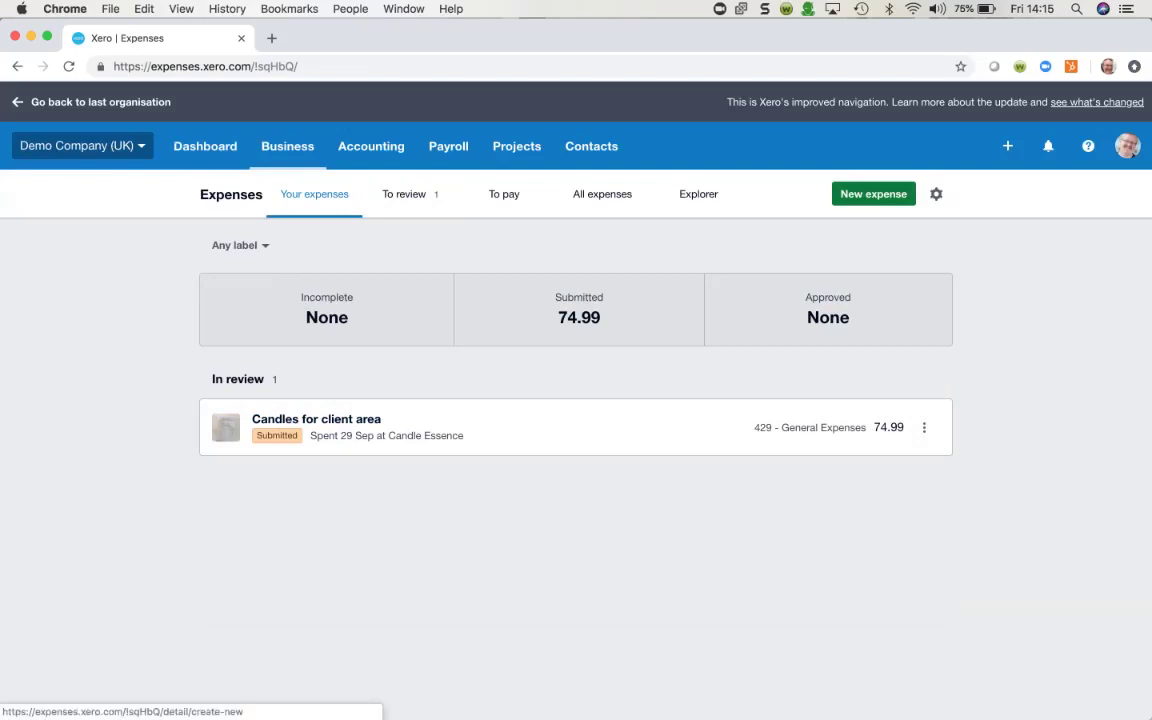
Step: Start a new expense with the Warhammer receipt photo uploaded and rotated upright
click(873, 194)
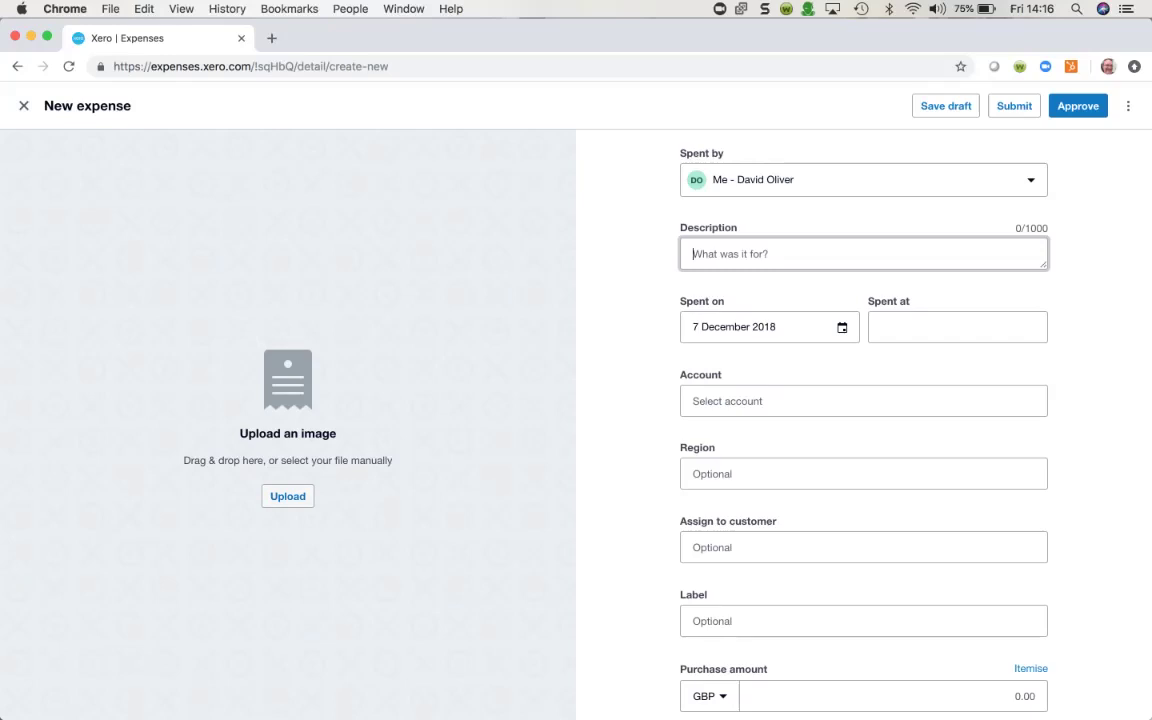
click(287, 496)
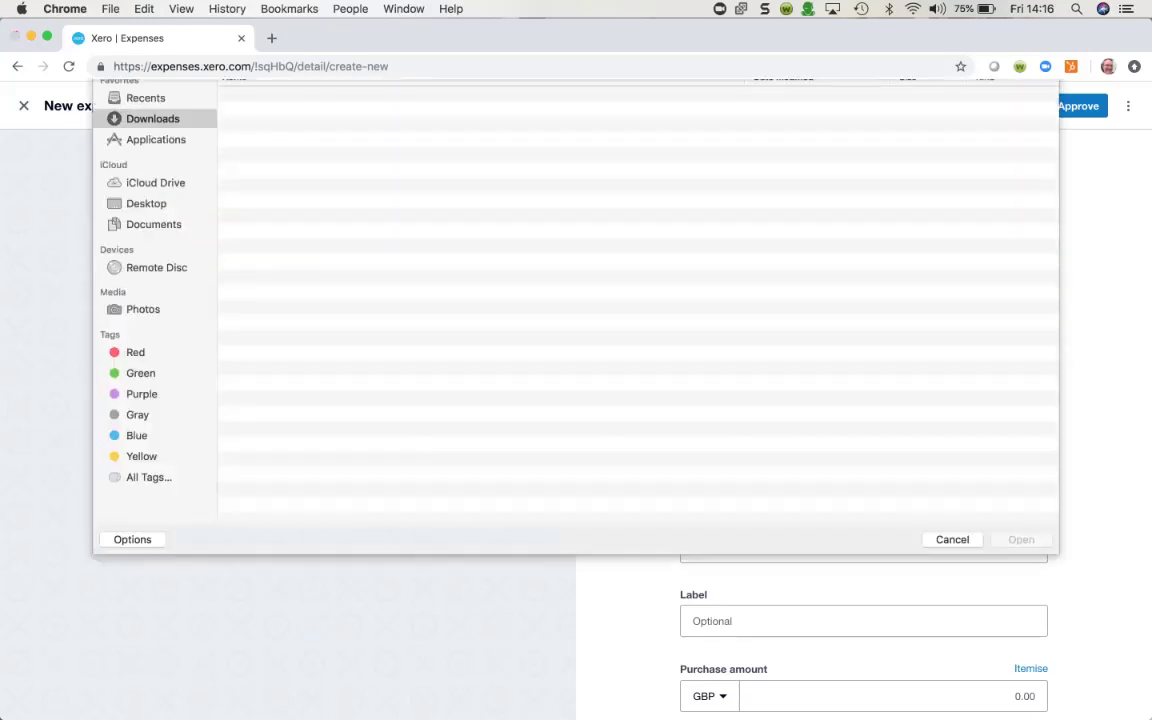
double_click(286, 137)
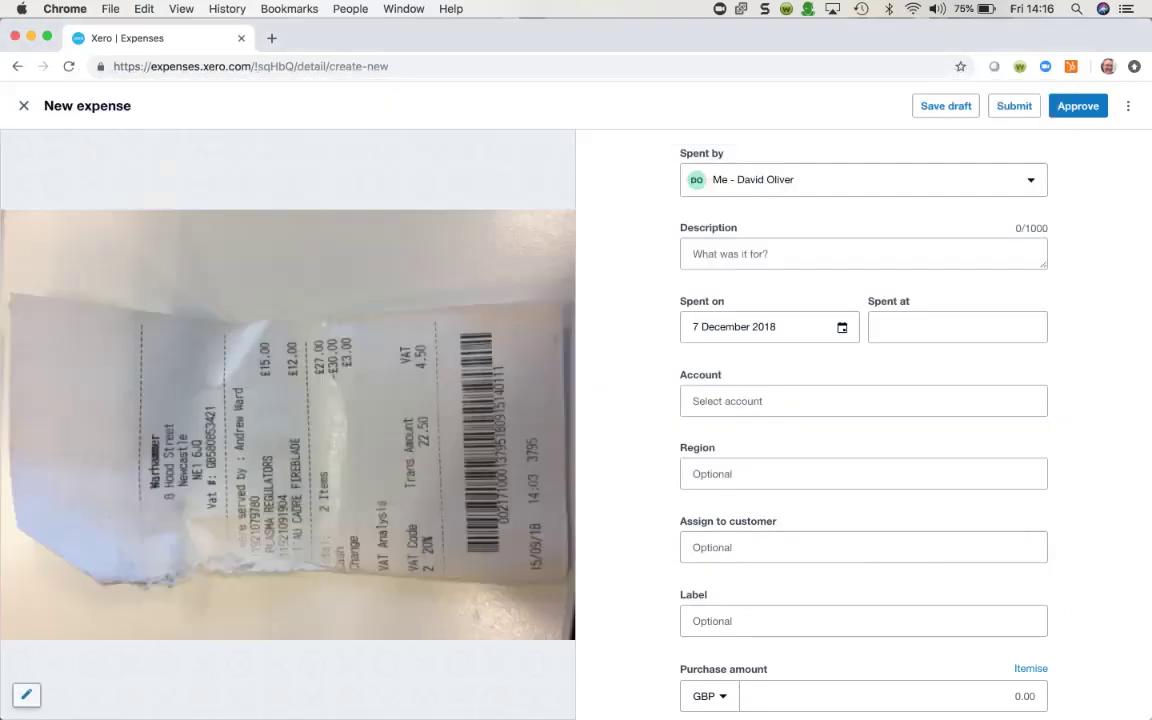
click(26, 694)
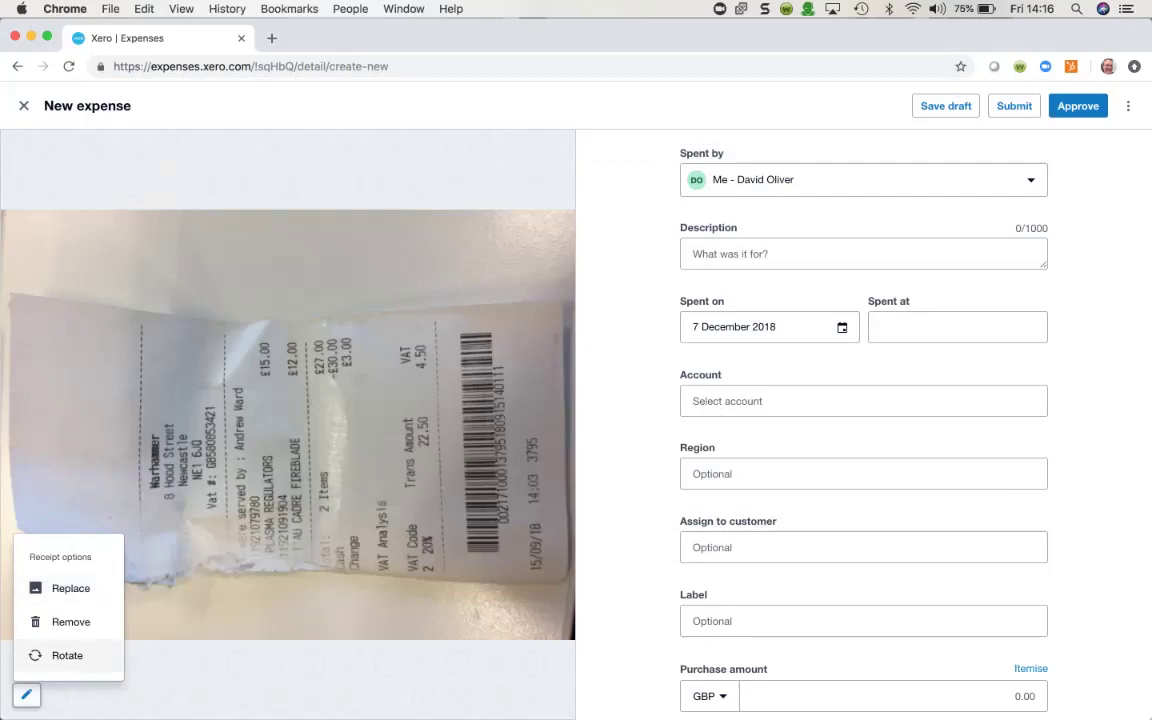
click(67, 655)
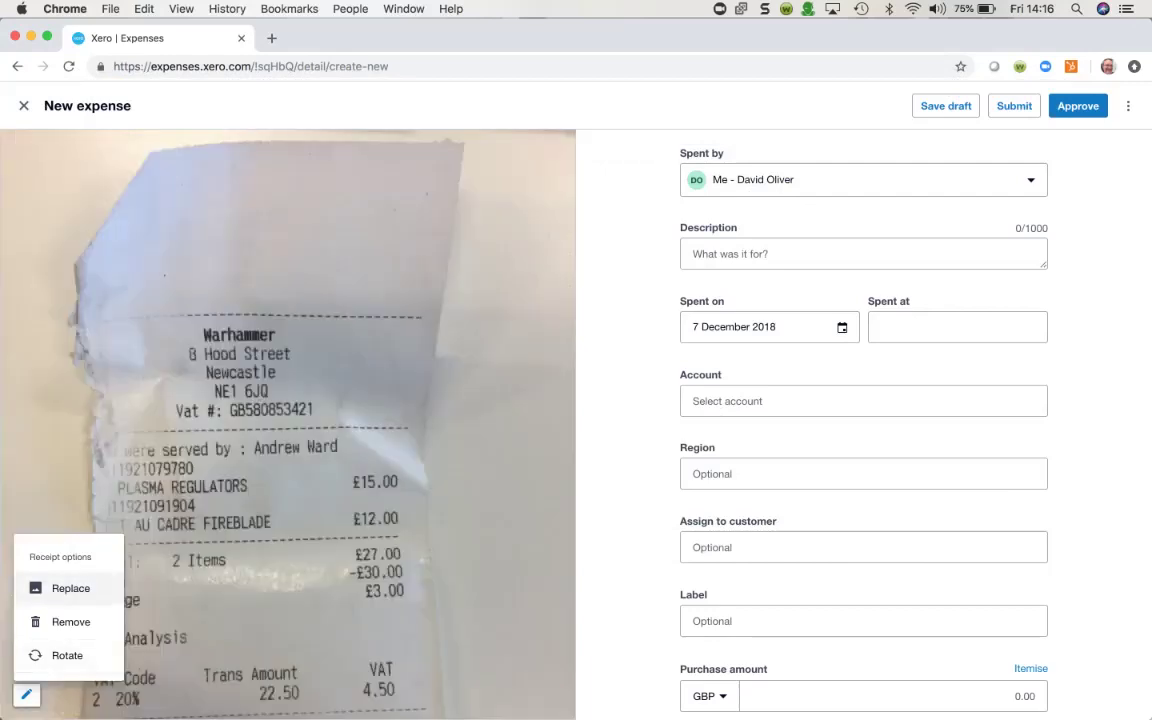
key(Escape)
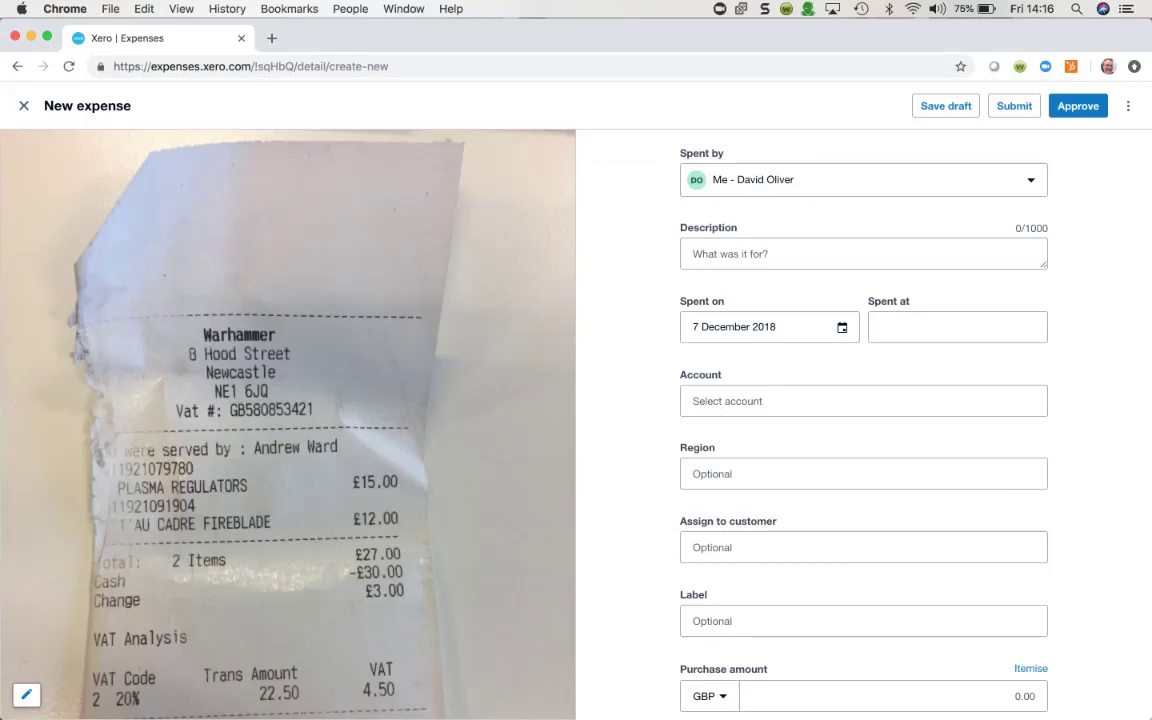
click(700, 254)
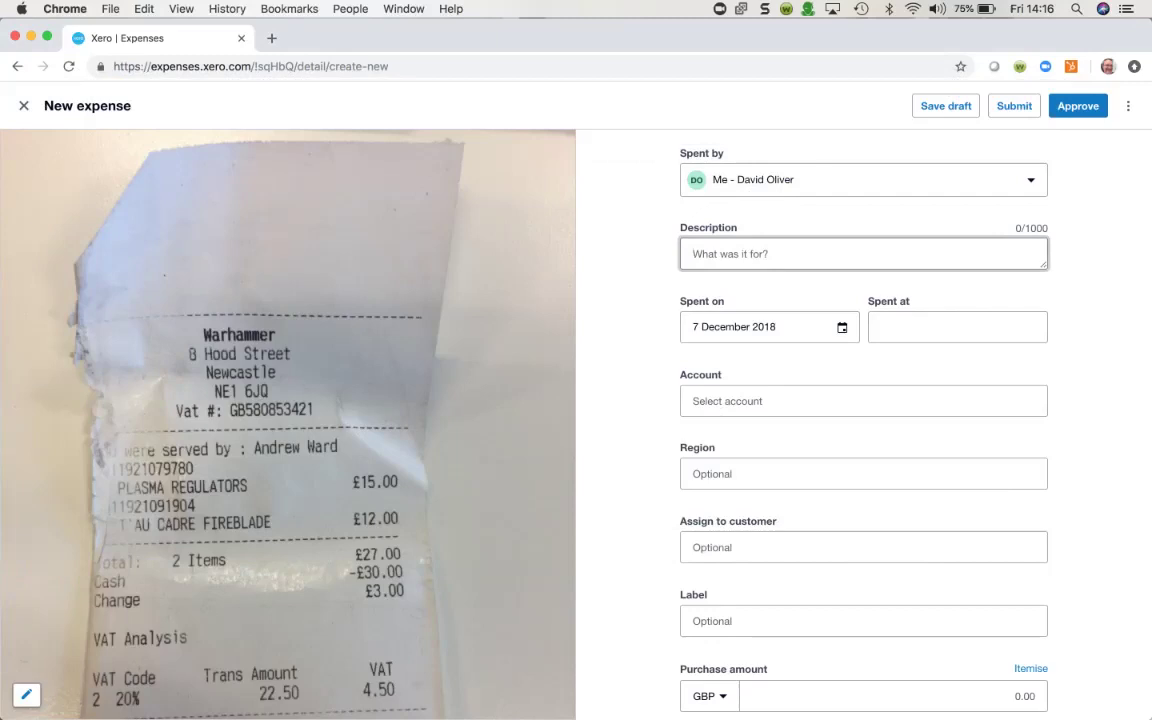
Step: Enter description 'Plasma Regulators' and purchase date 15 September 2018
text(Plasma Regulators)
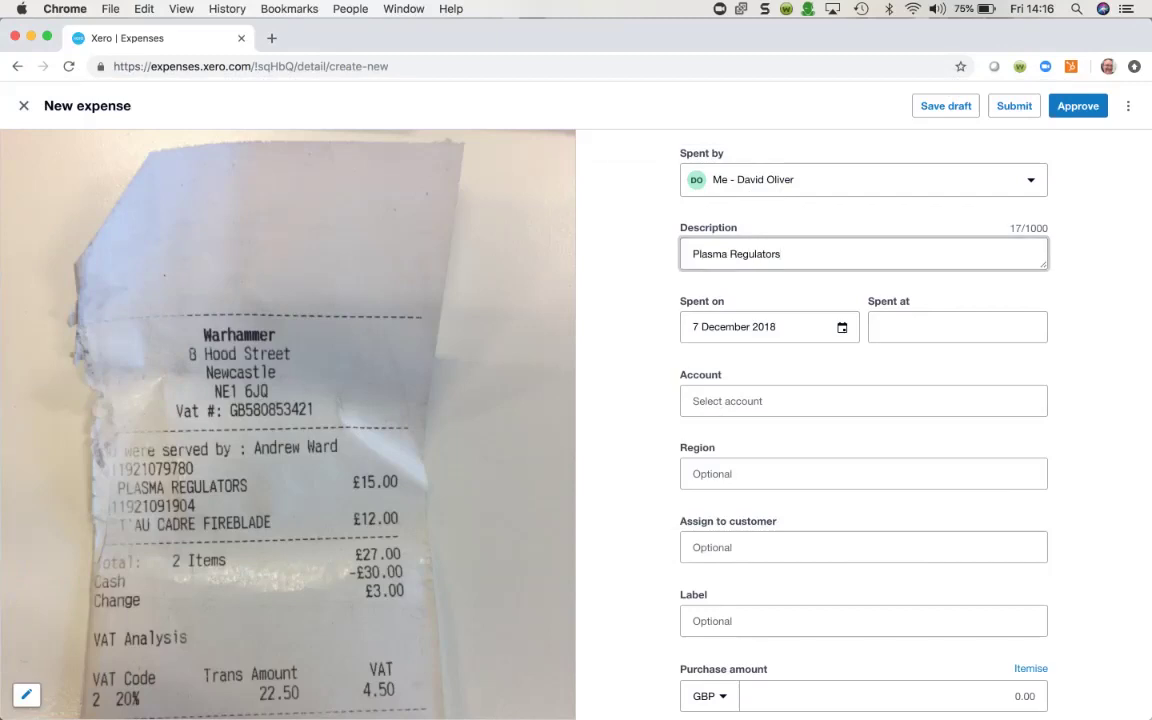
click(769, 327)
click(705, 374)
click(705, 374)
click(705, 374)
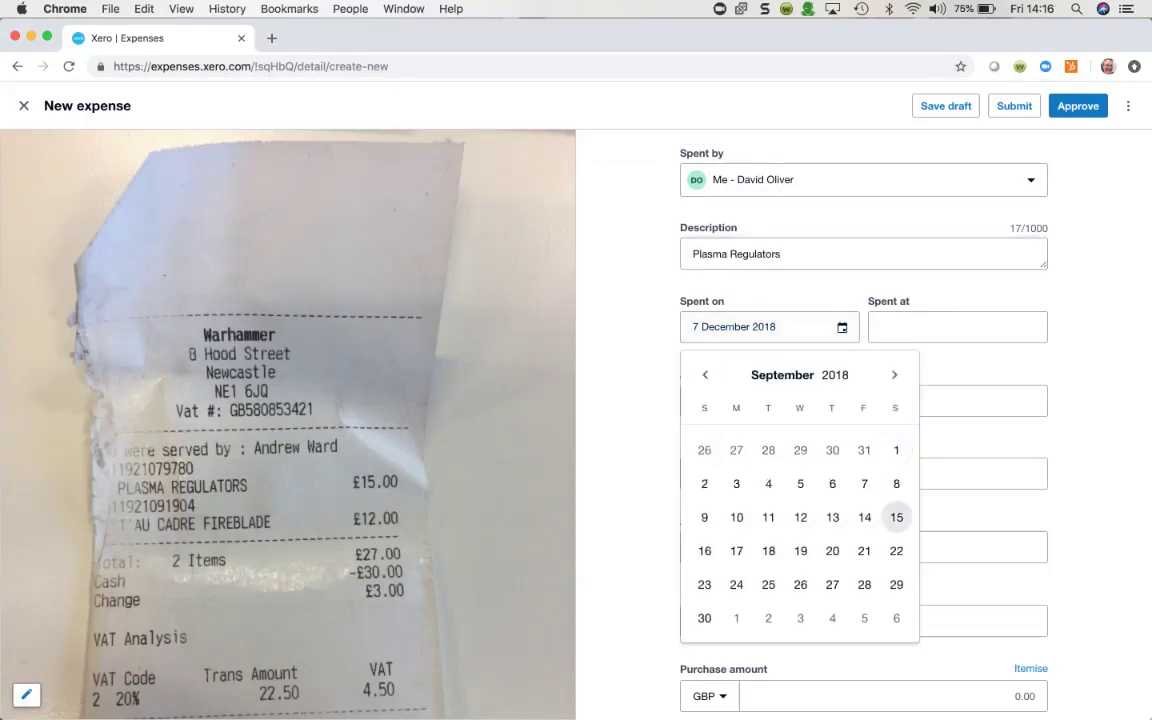
click(896, 517)
Step: Set Spent at to the Newcastle Warhammer, account 710 - Office Equipment, region North
click(957, 327)
text(W)
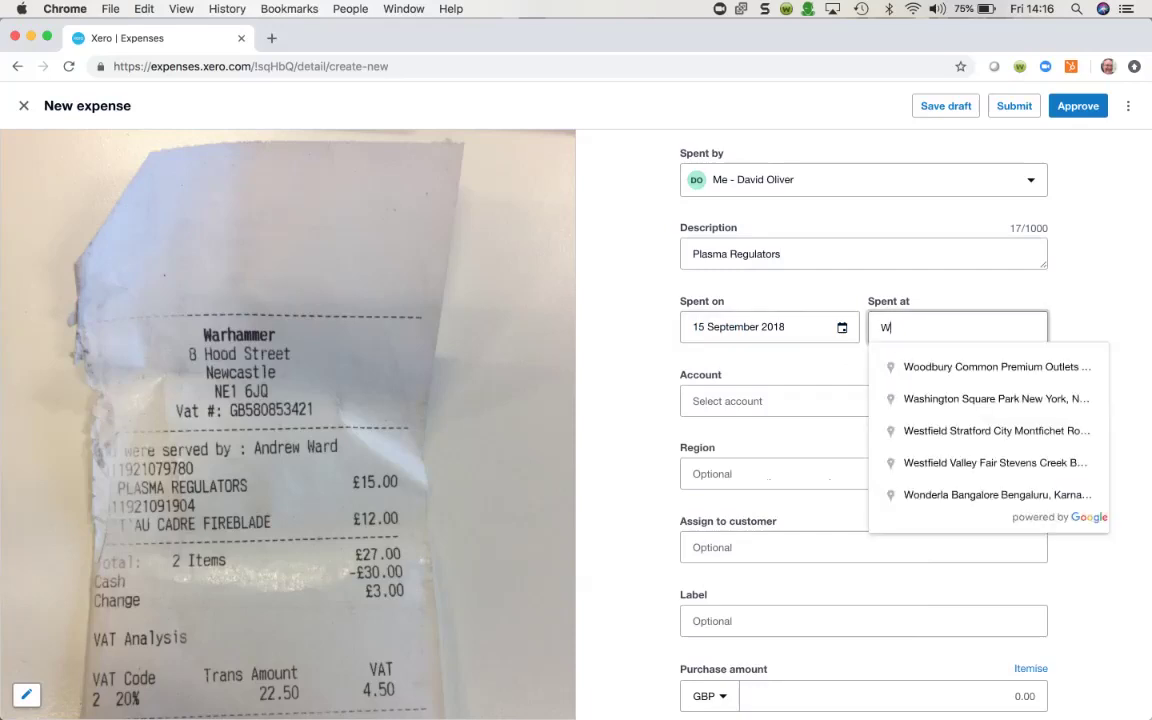
text(arhammer ne)
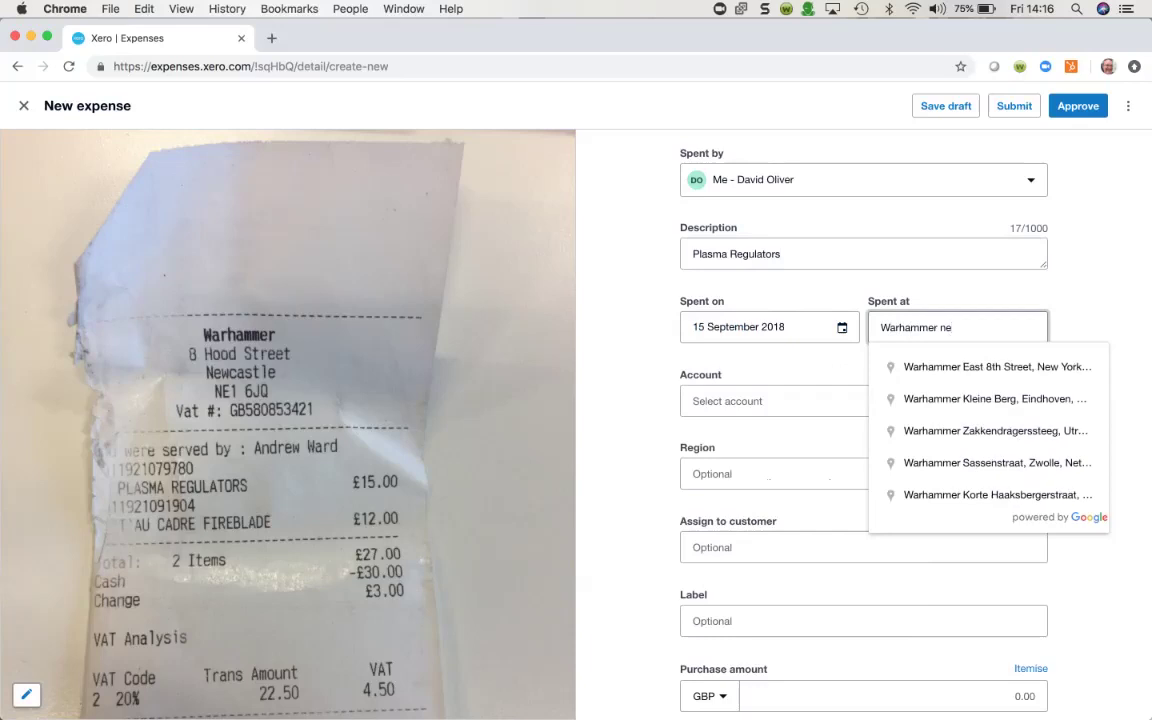
text(w)
key(Down)
key(Down)
key(Down)
key(Return)
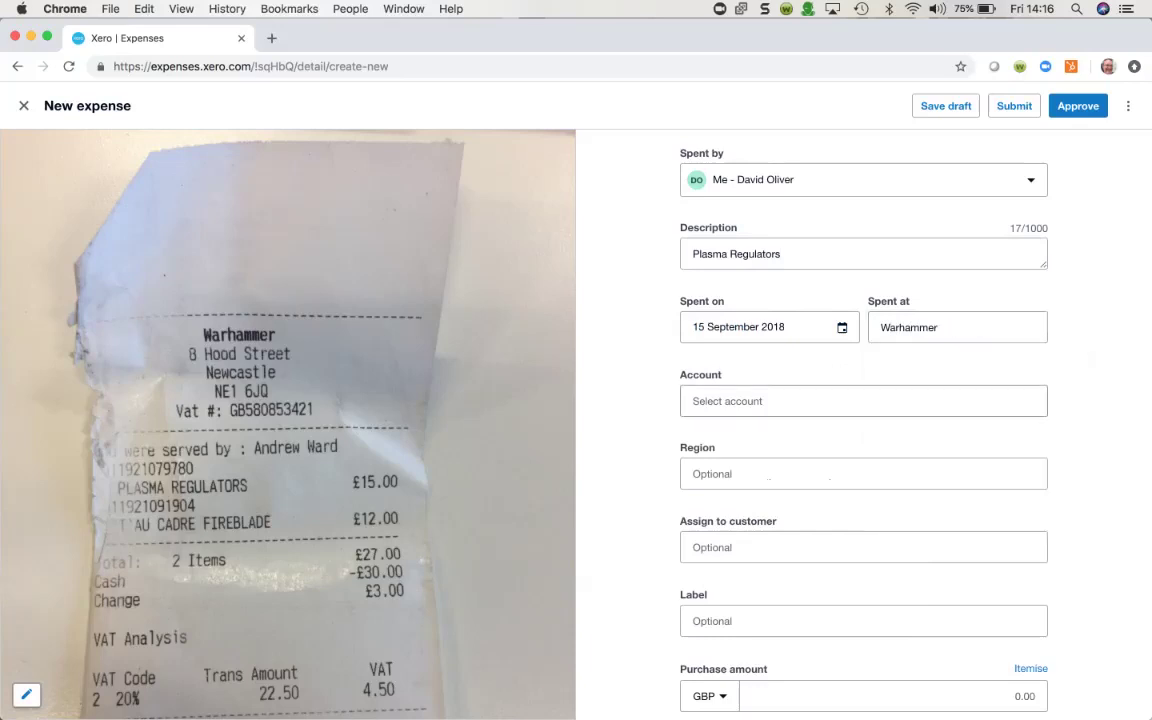
key(Tab)
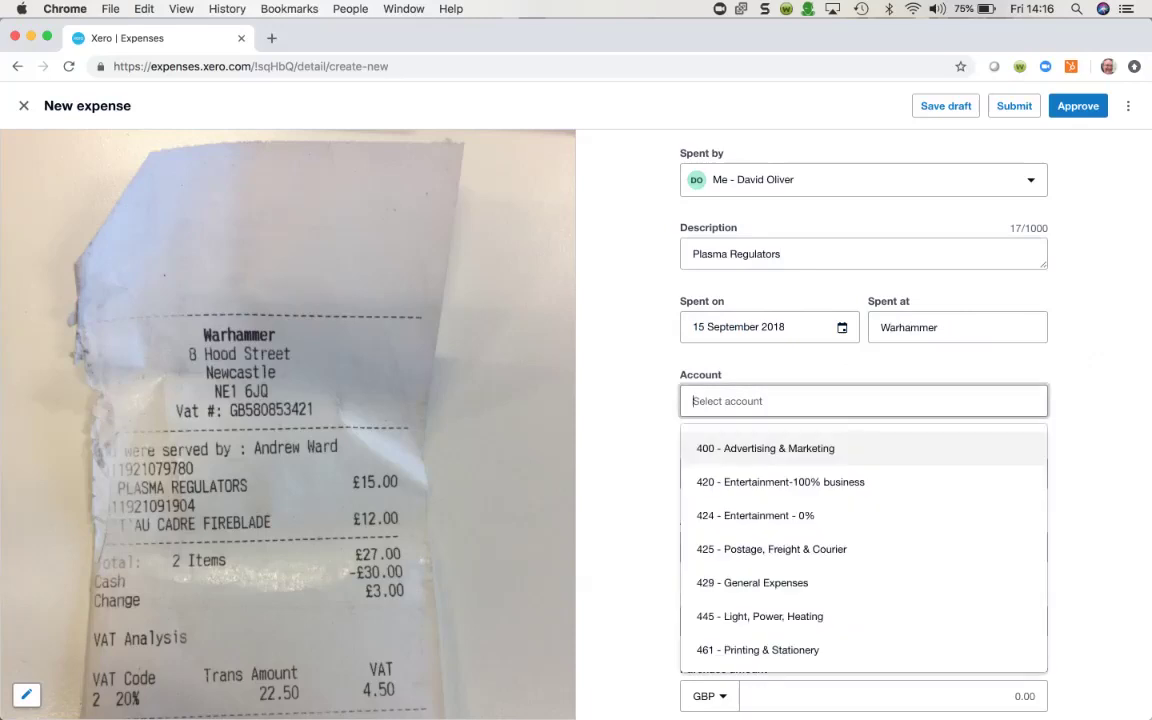
text(off)
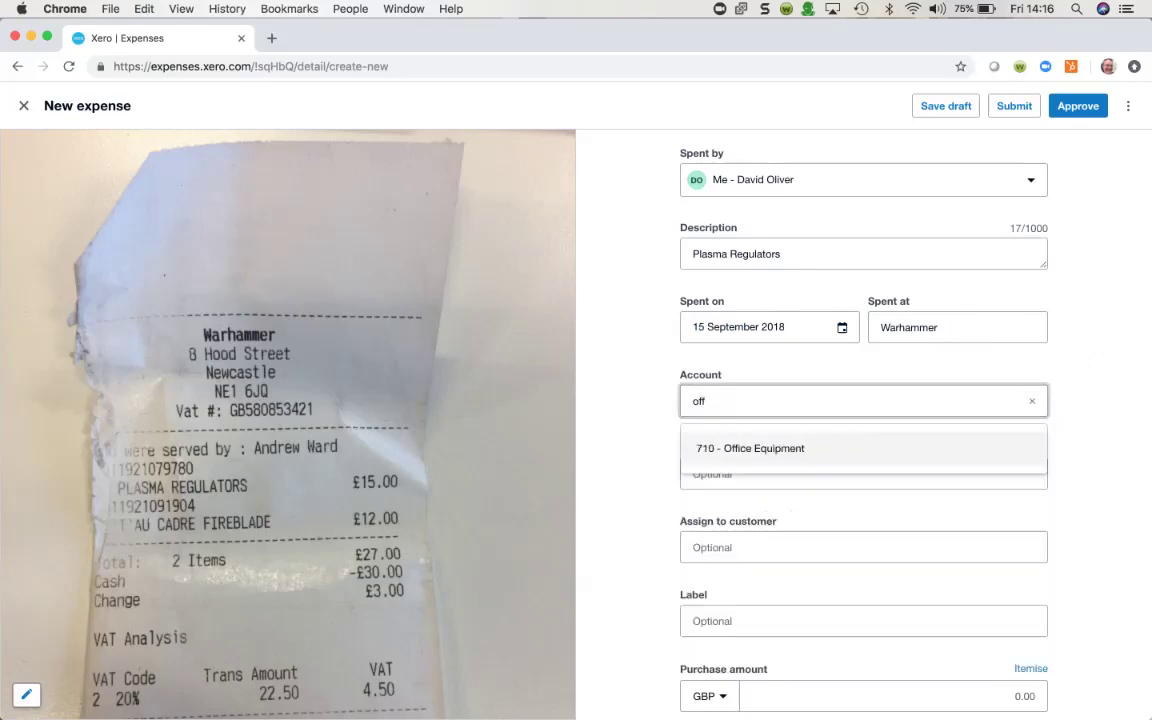
key(Return)
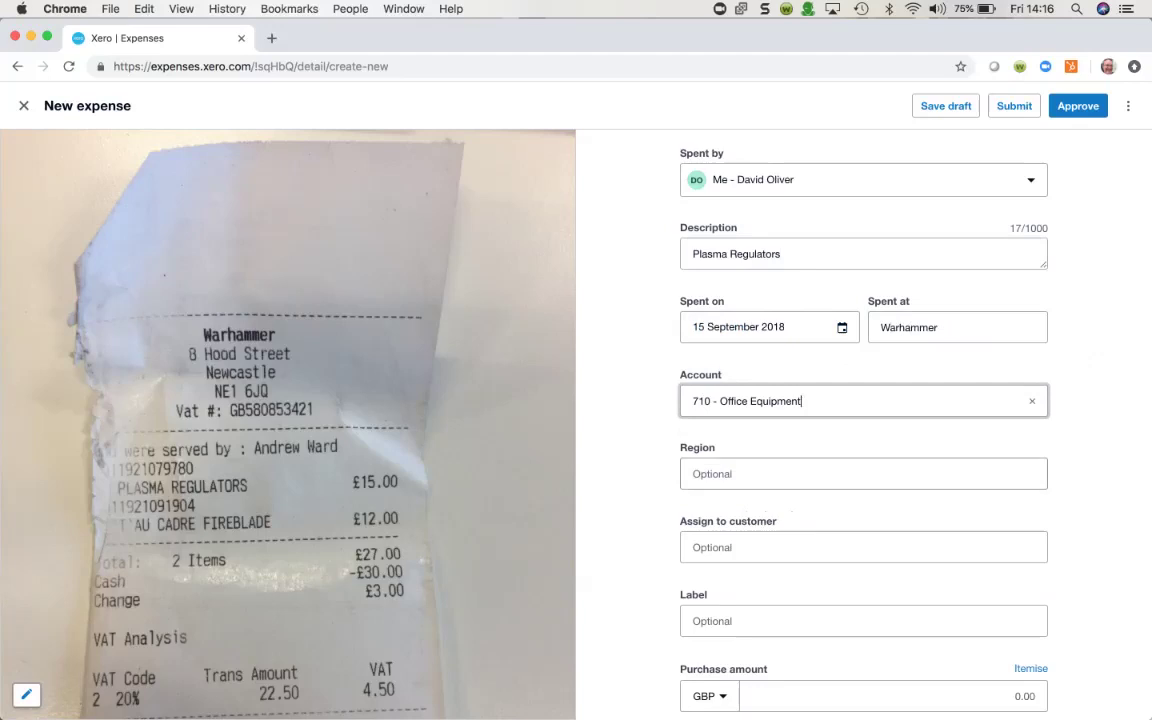
key(Tab)
key(Down)
key(Down)
key(Down)
key(Up)
key(Return)
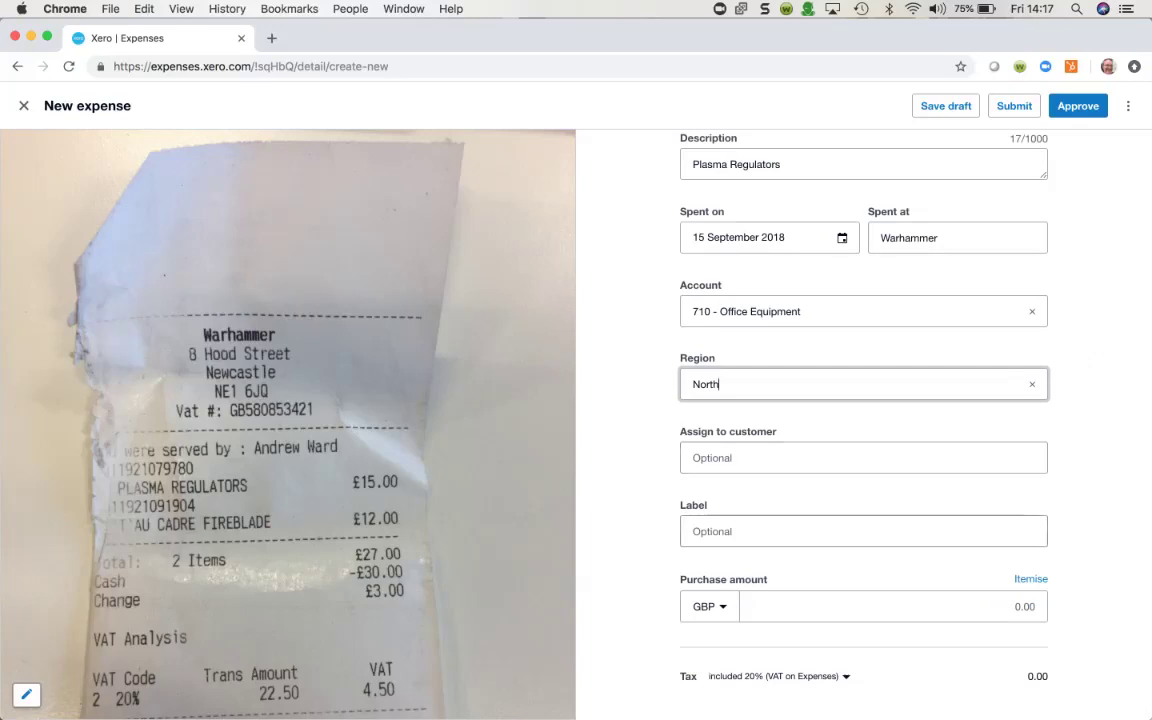
Step: Choose the Office Refit label and enter a purchase amount of 27.00
click(760, 531)
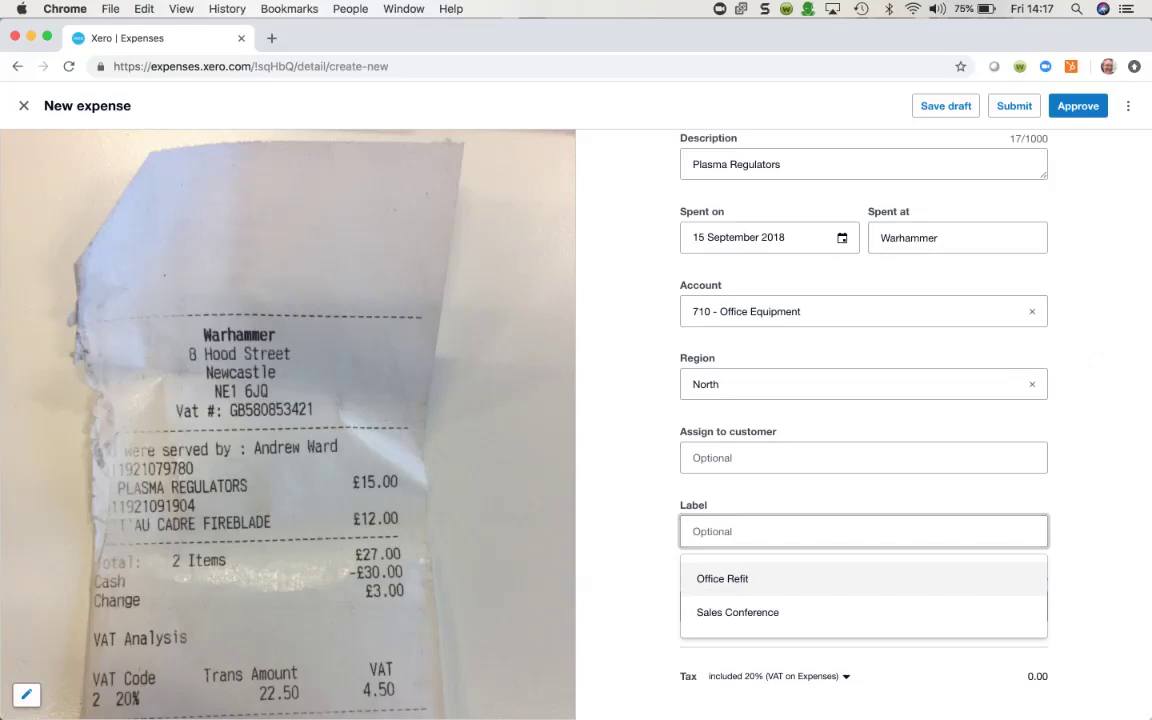
key(Down)
key(Up)
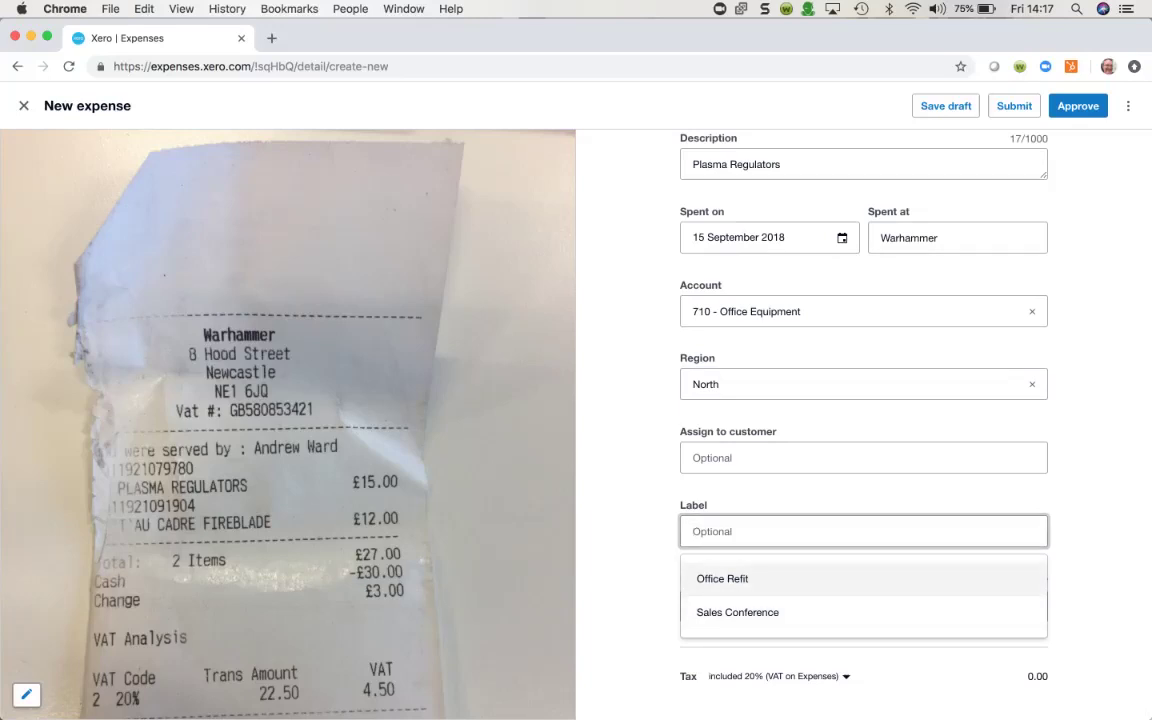
key(Return)
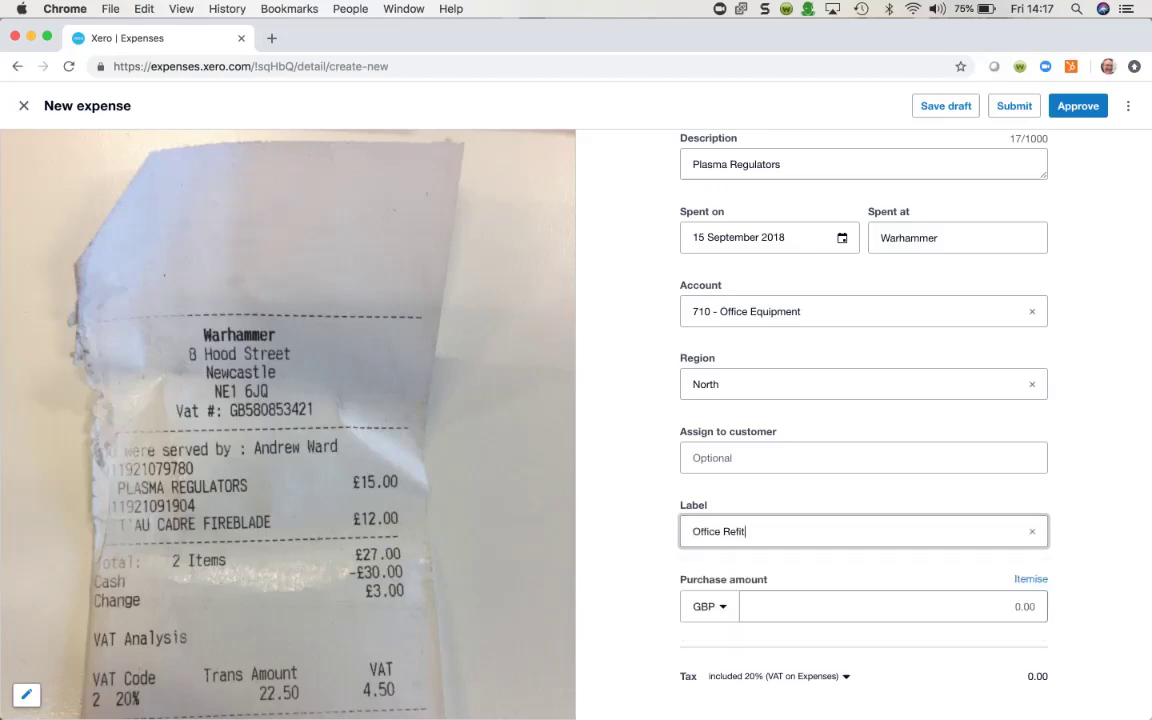
key(Tab)
text(27.00)
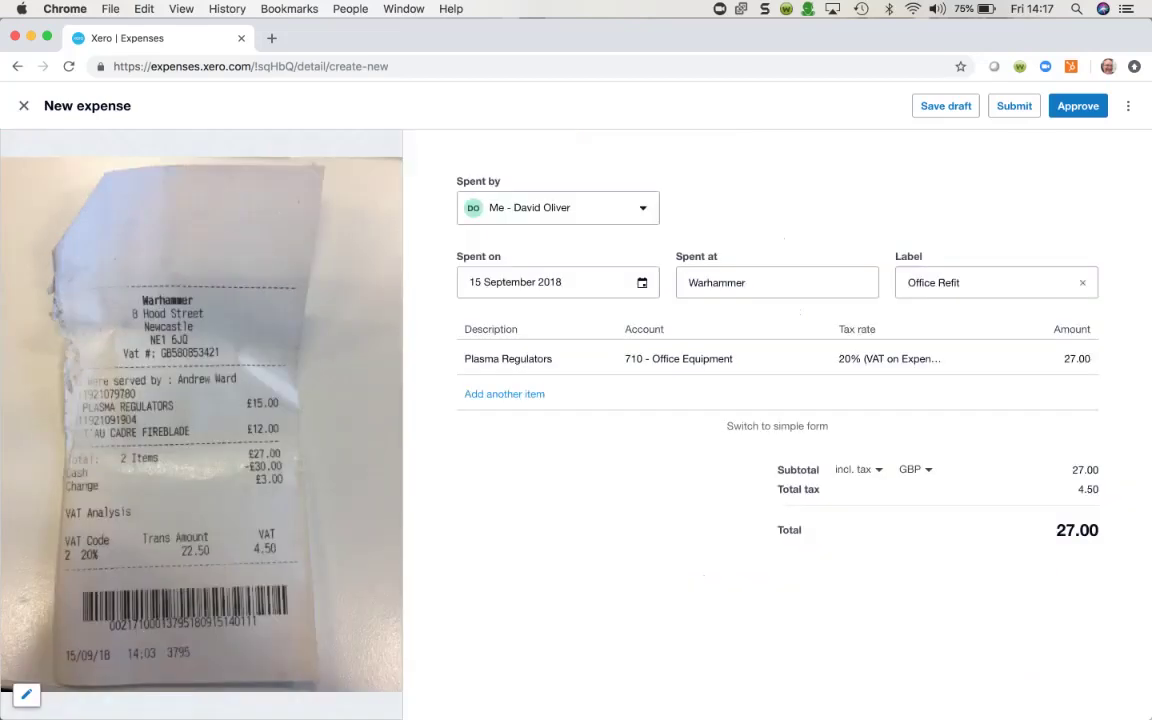
Step: Add and then delete two empty item rows, returning to the simple single-amount form
click(504, 393)
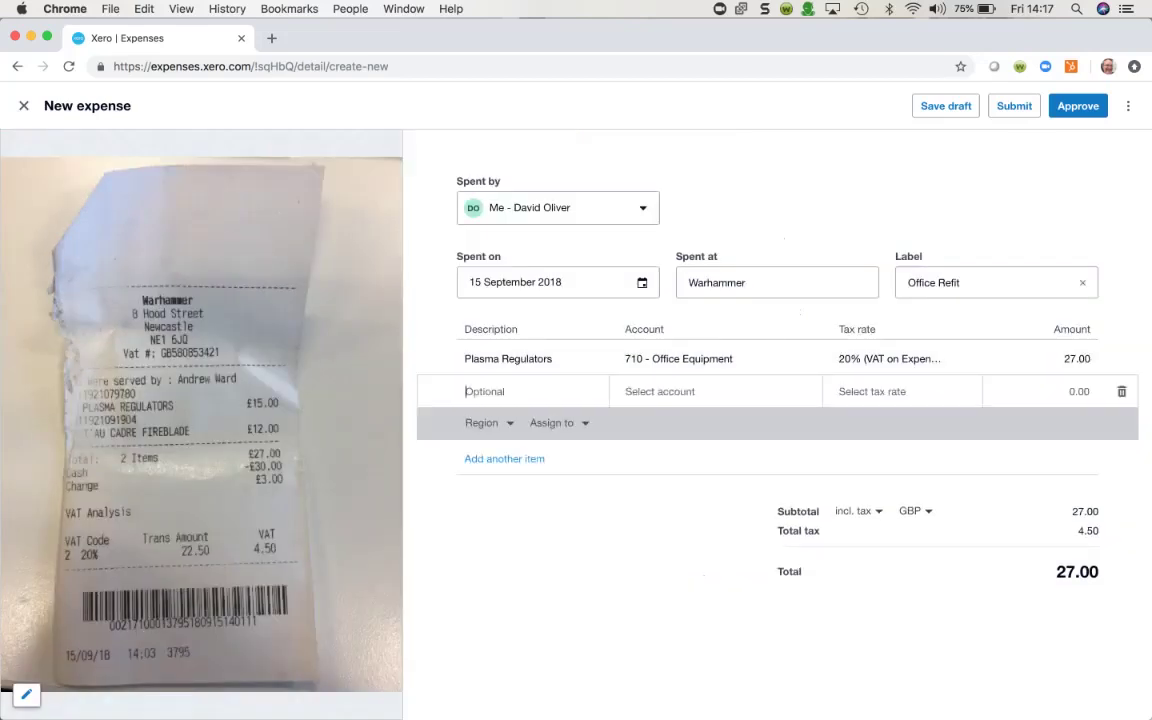
click(504, 458)
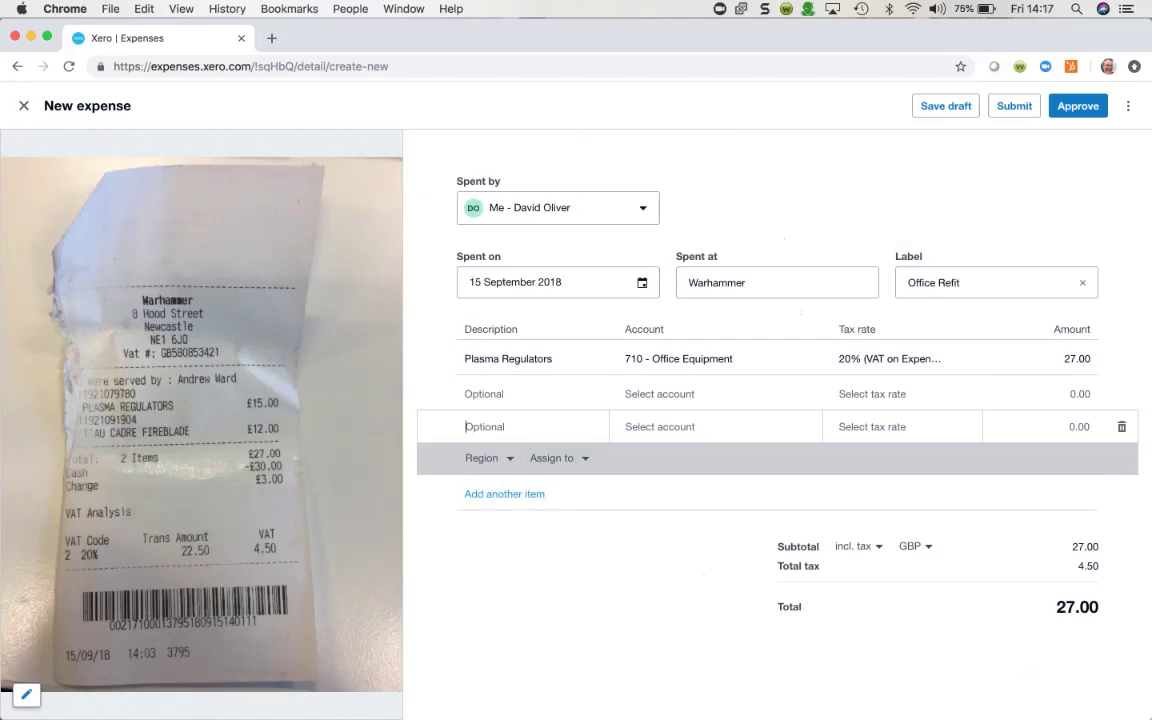
click(1121, 426)
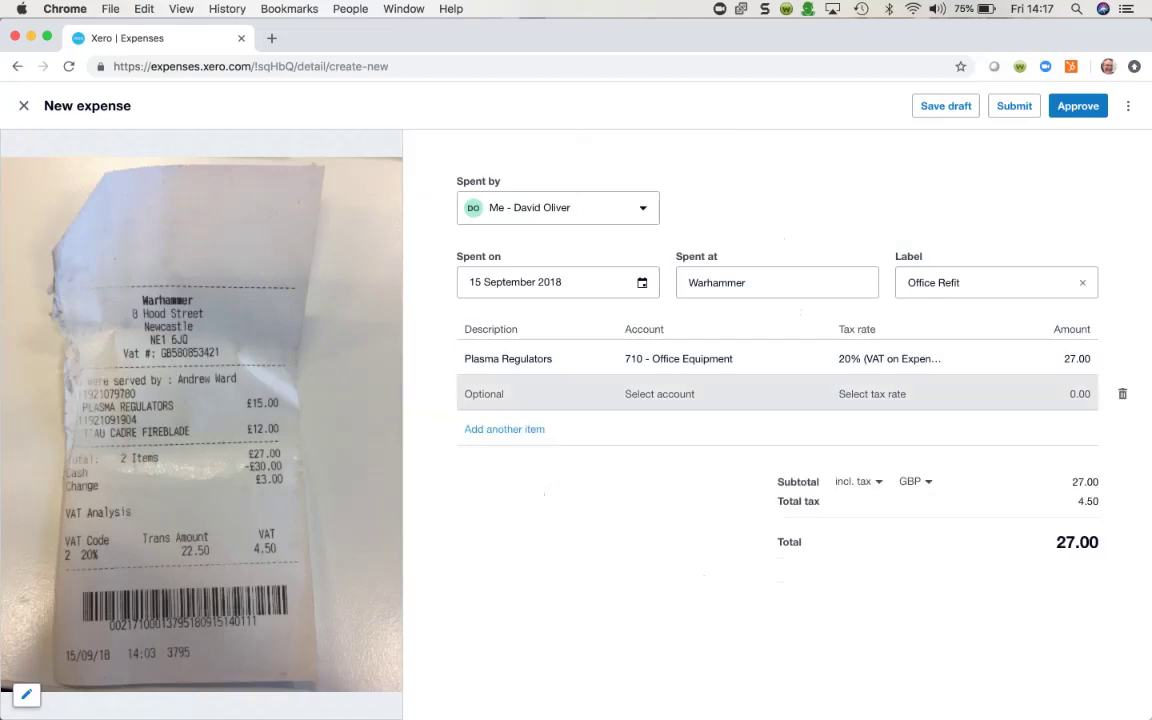
click(1122, 393)
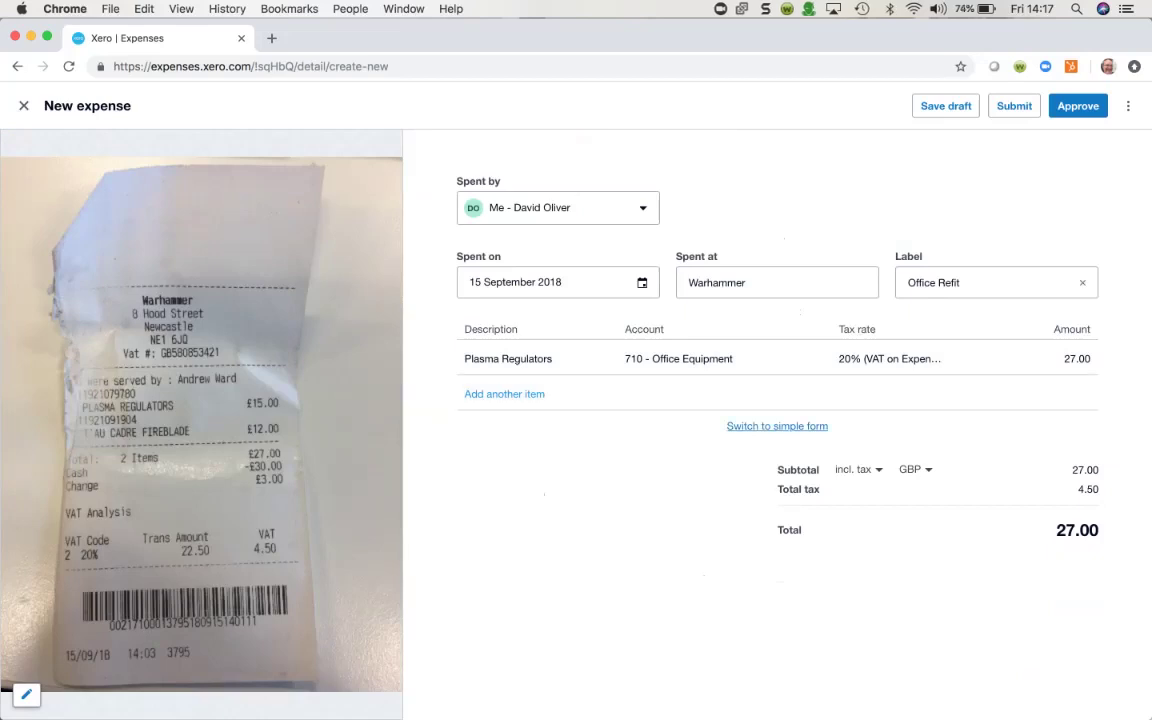
click(777, 426)
Step: Submit the 27.00 GBP Plasma Regulators claim for review
scroll(864, 400, down, 2)
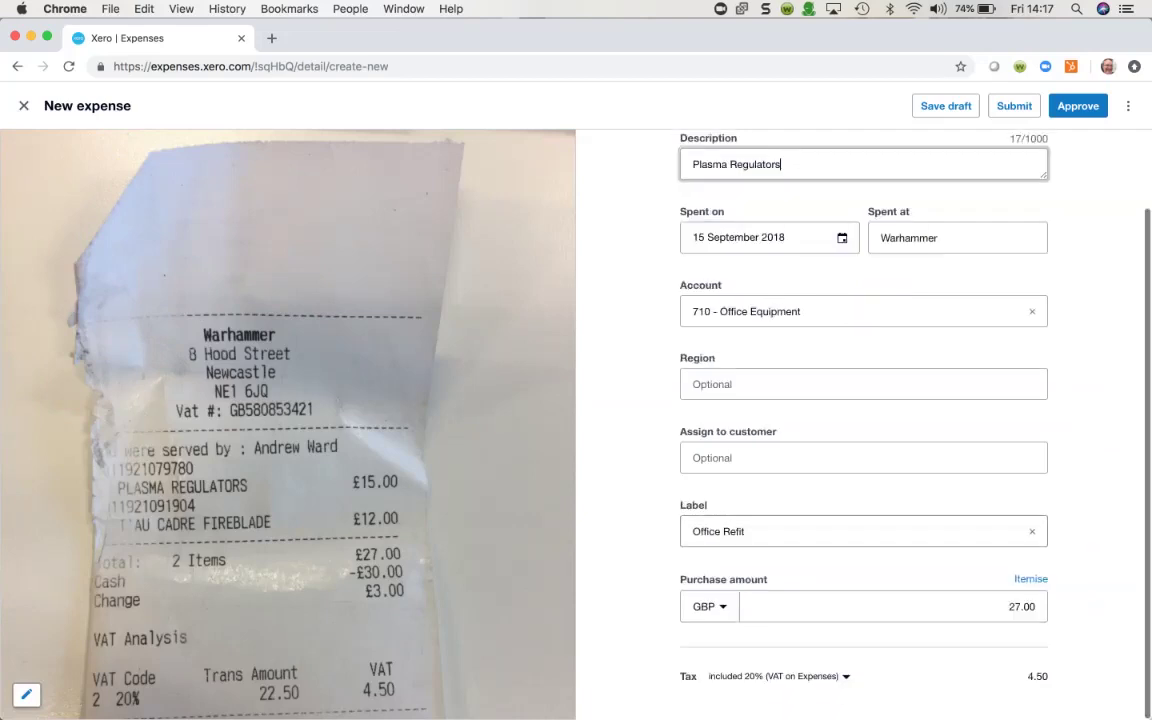
scroll(864, 400, up, 2)
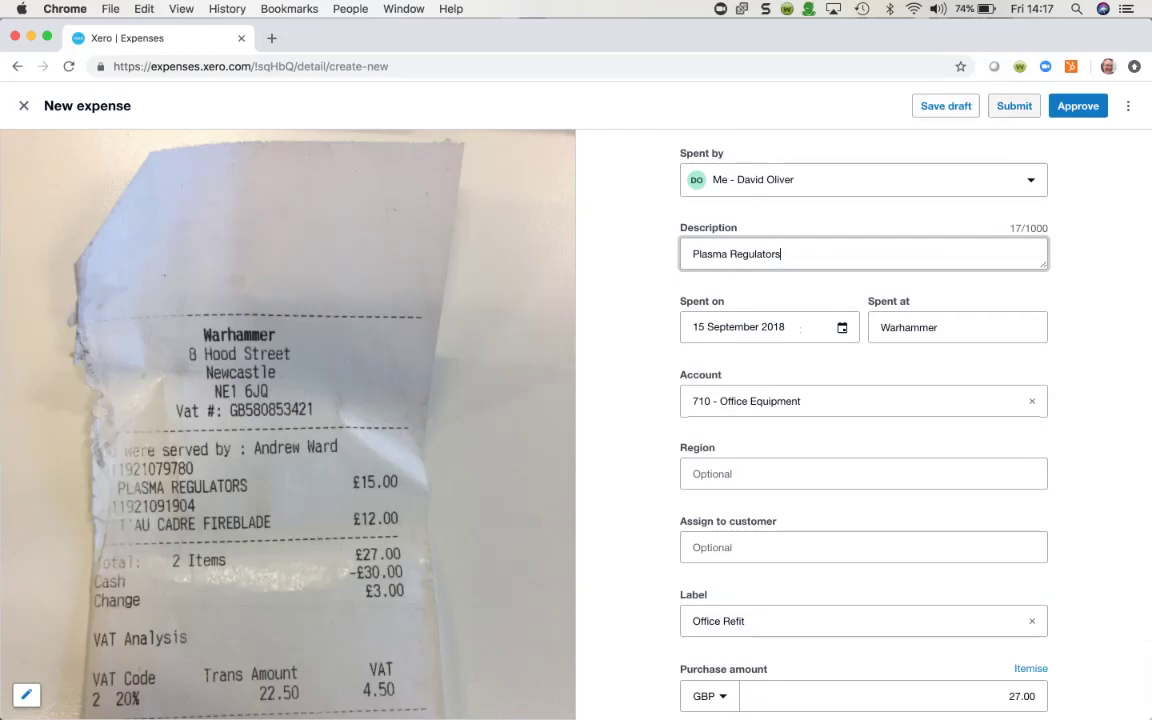
click(1014, 105)
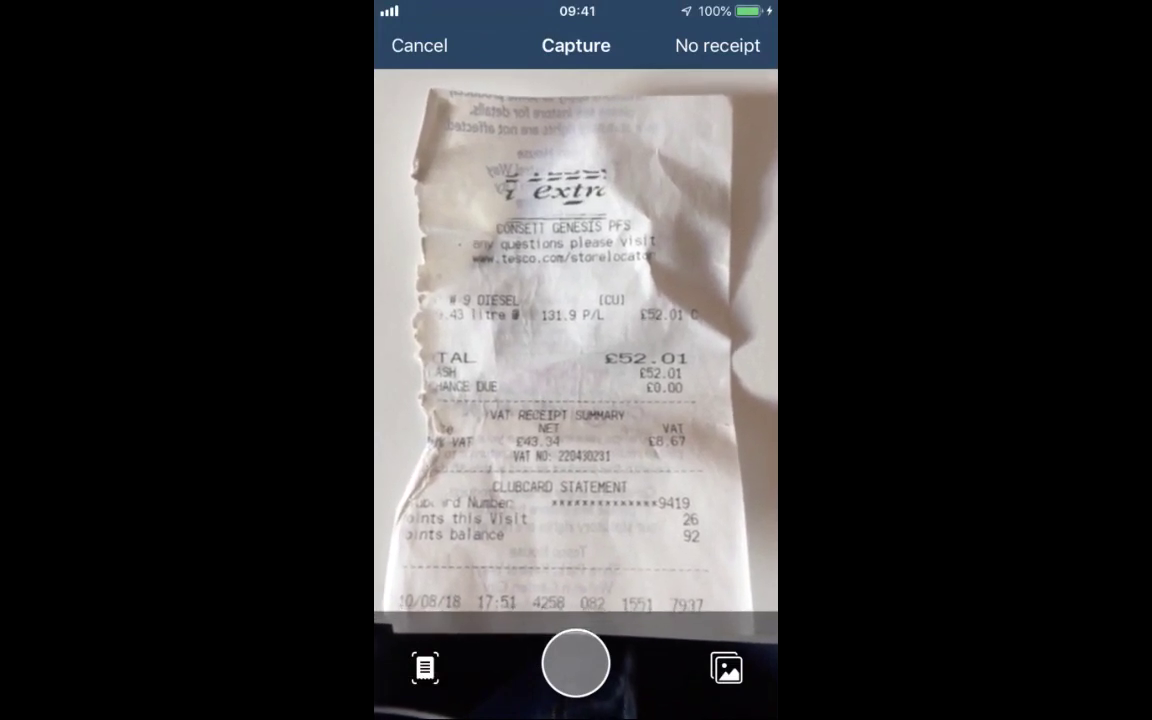
Step: Photograph the £52.01 fuel receipt, accept the photo and save it for later
click(575, 663)
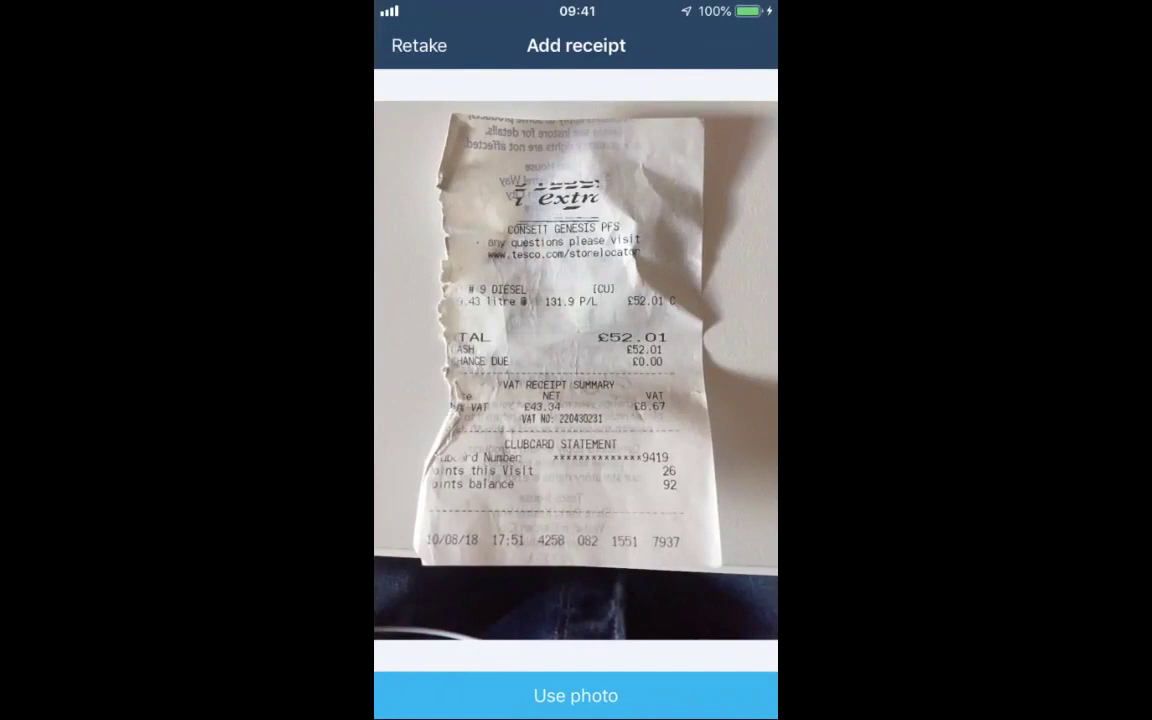
click(575, 695)
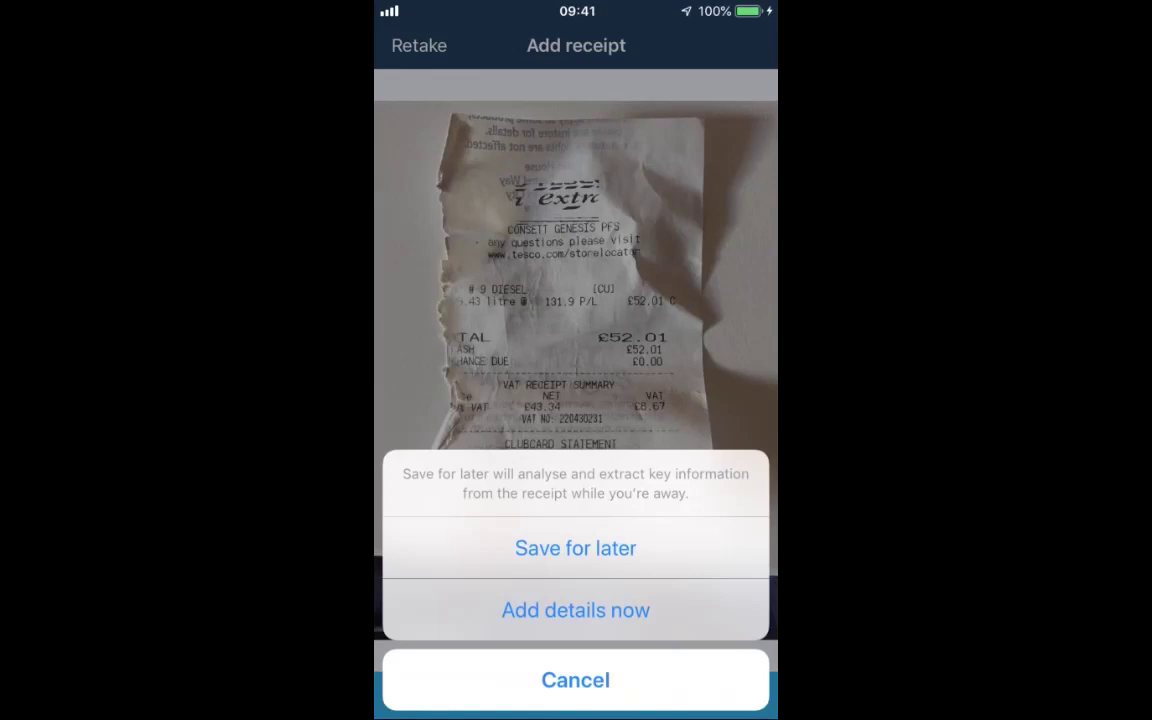
click(575, 548)
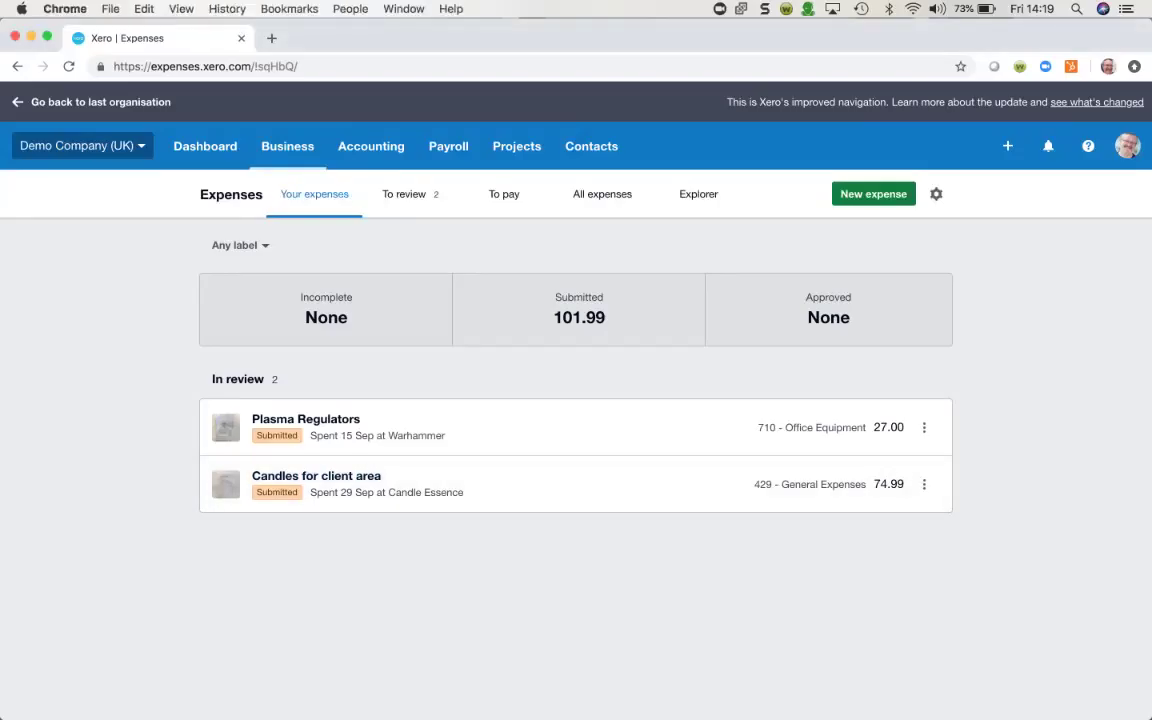
Step: Reload Your expenses to show 101.99 submitted, two claims in review and one processing draft
key(super+r)
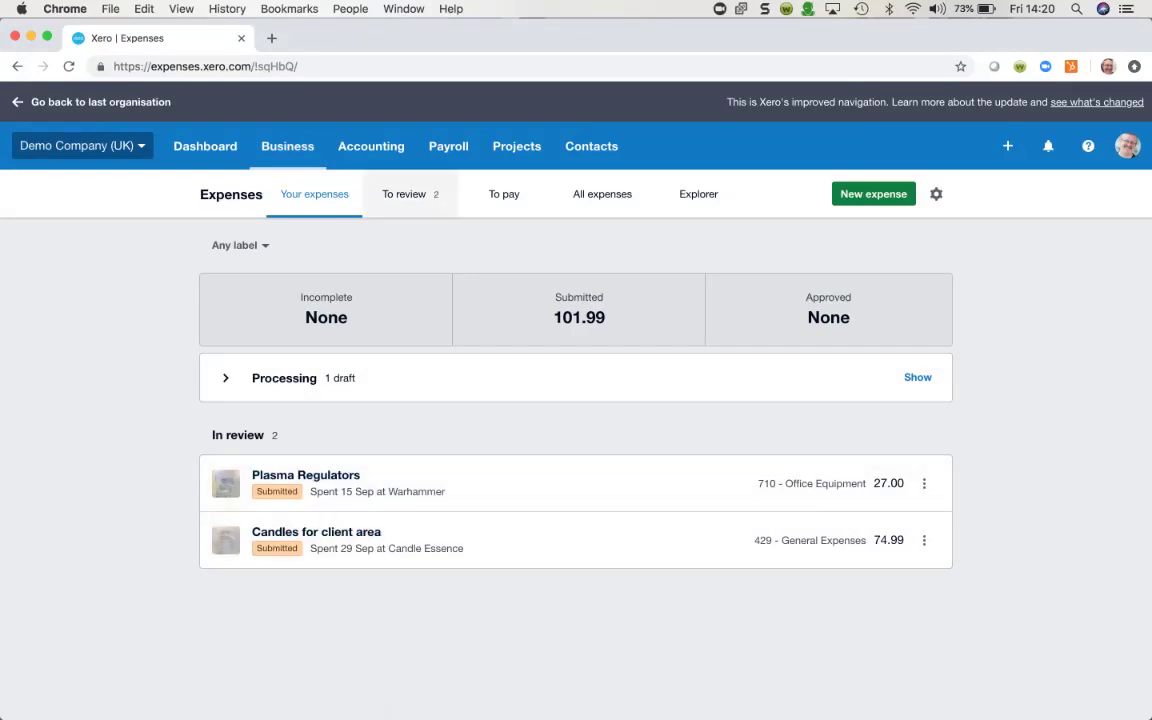
Step: Approve the 27.00 Plasma Regulators expense from the To review list
click(404, 194)
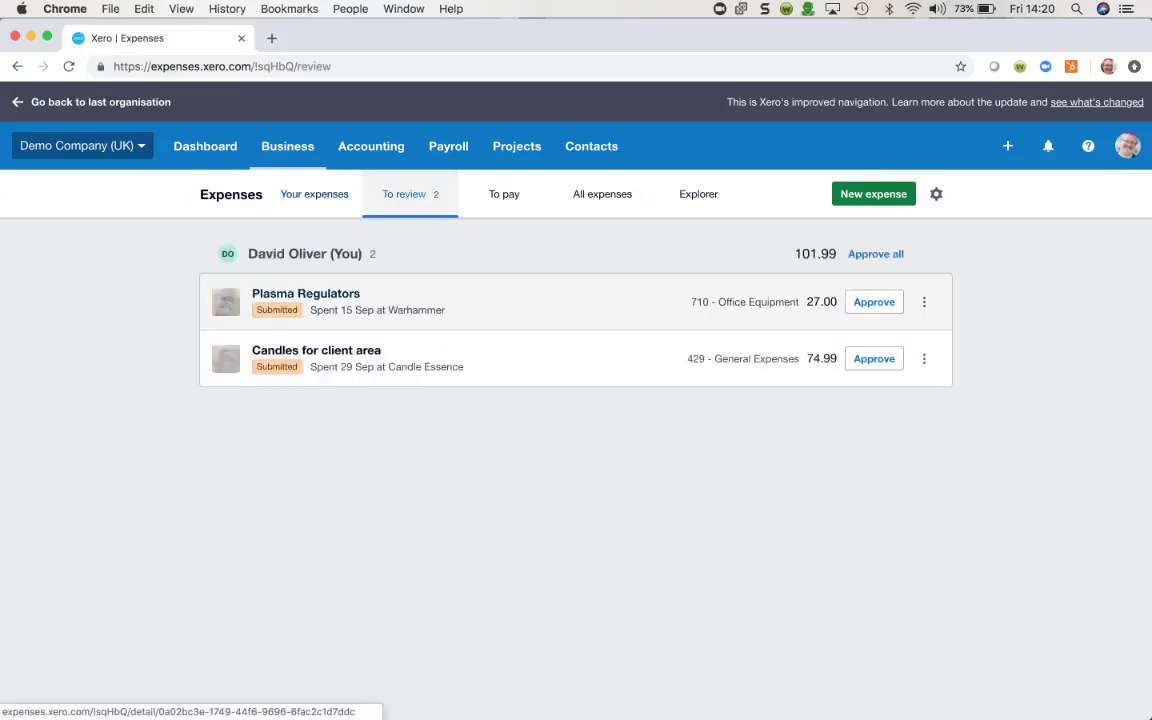
click(450, 301)
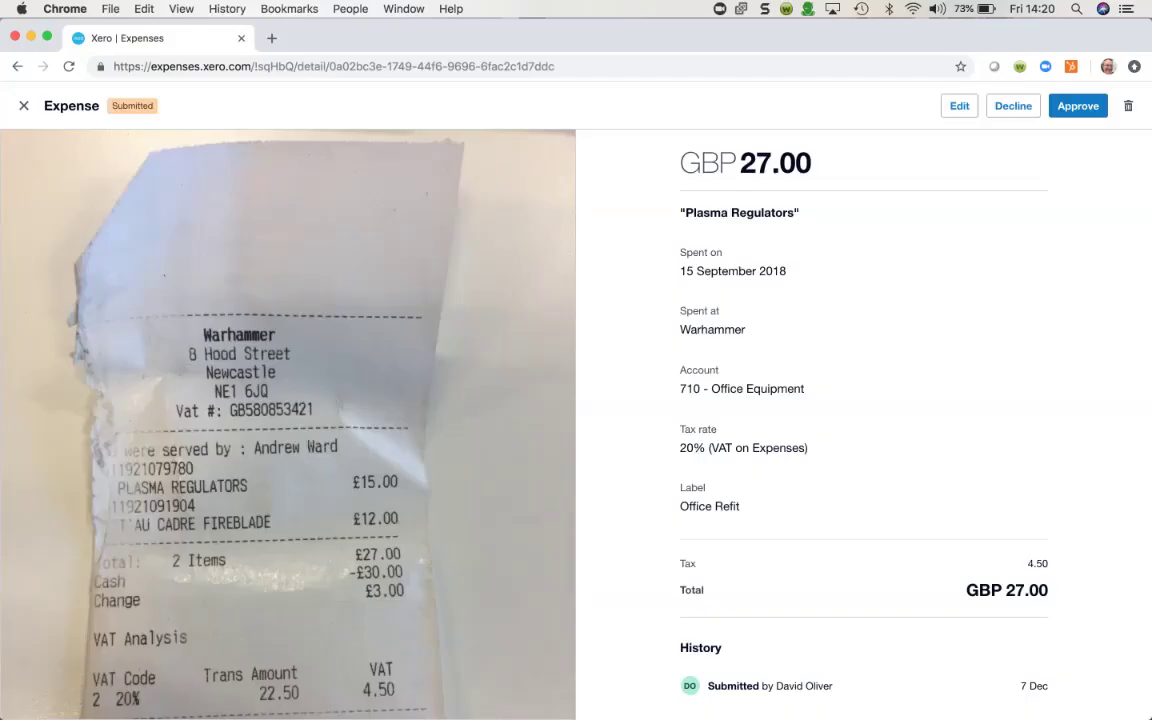
scroll(576, 400, down, 1)
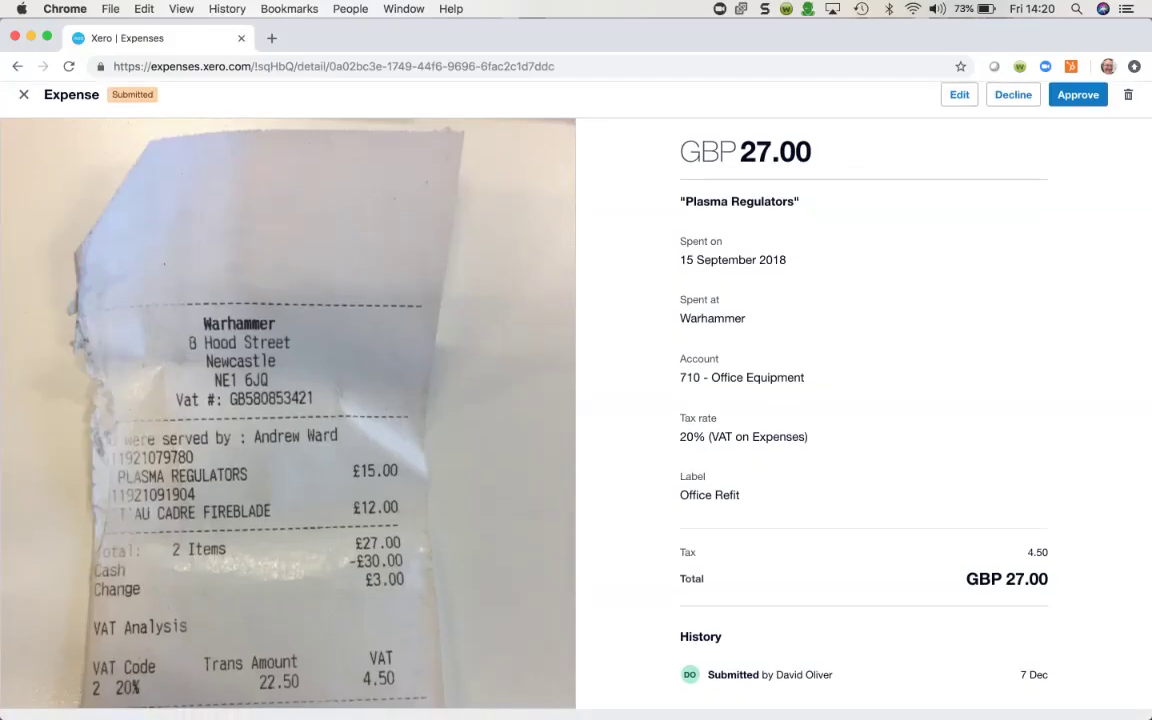
scroll(576, 400, up, 1)
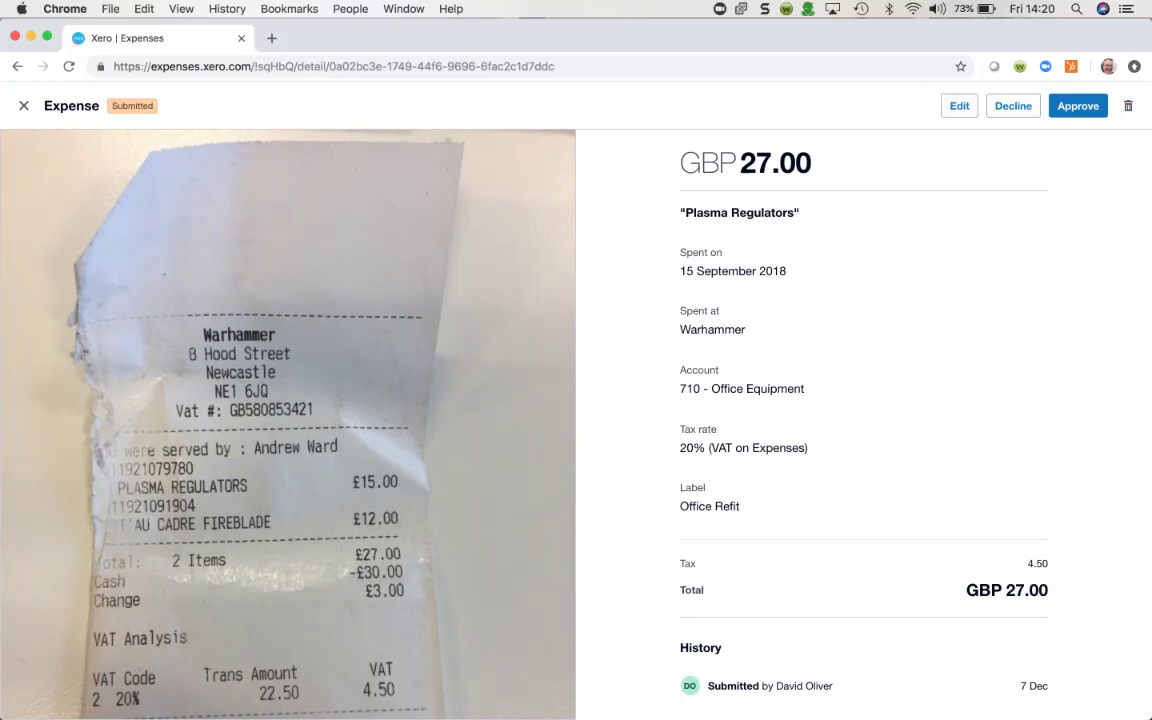
click(1078, 105)
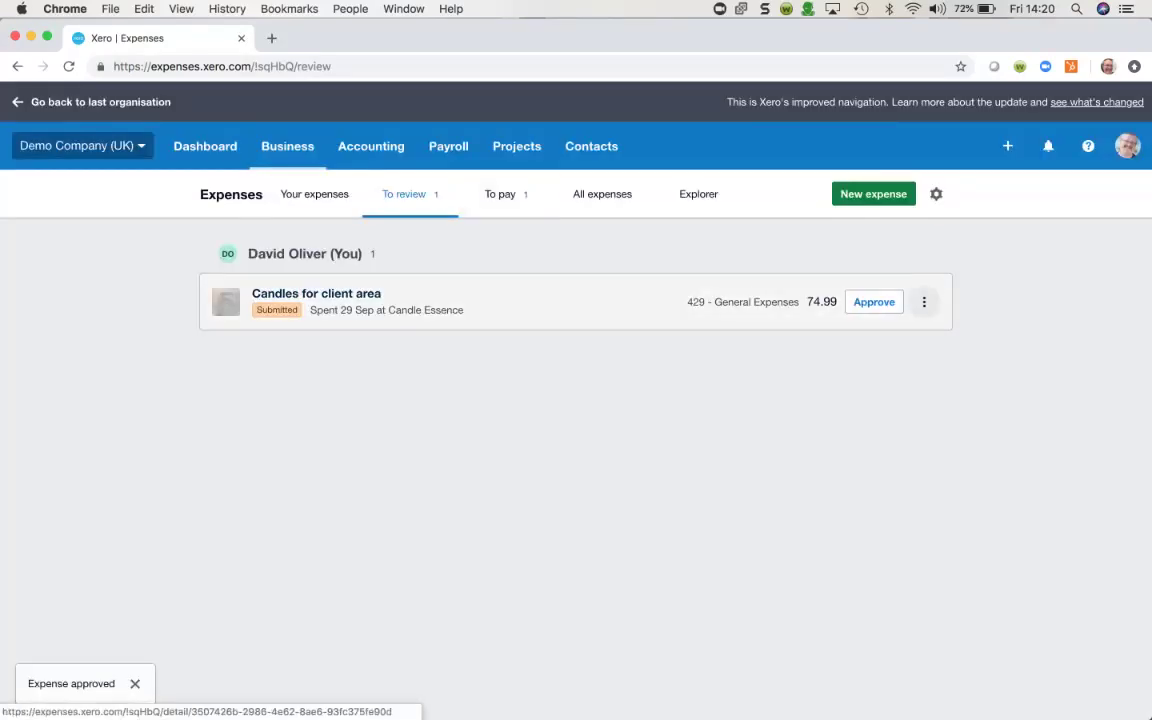
Step: Show the To pay list with the 27.00 Plasma Regulators expense under 710 - Office Equipment
click(924, 301)
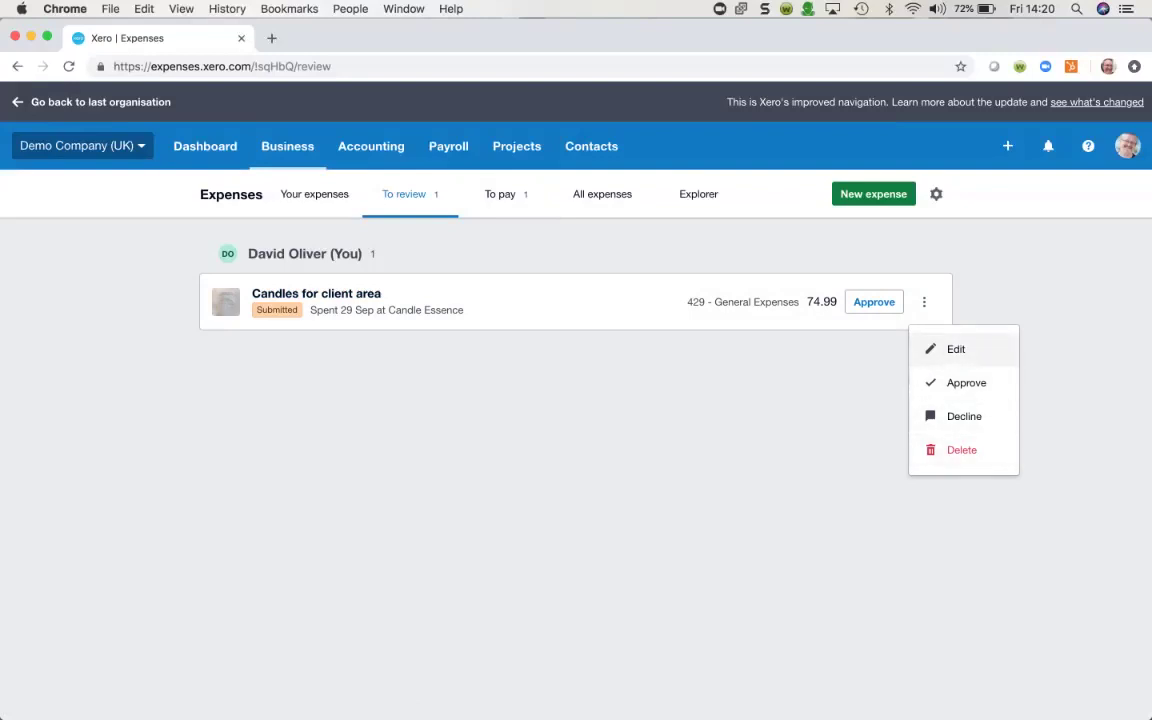
key(Escape)
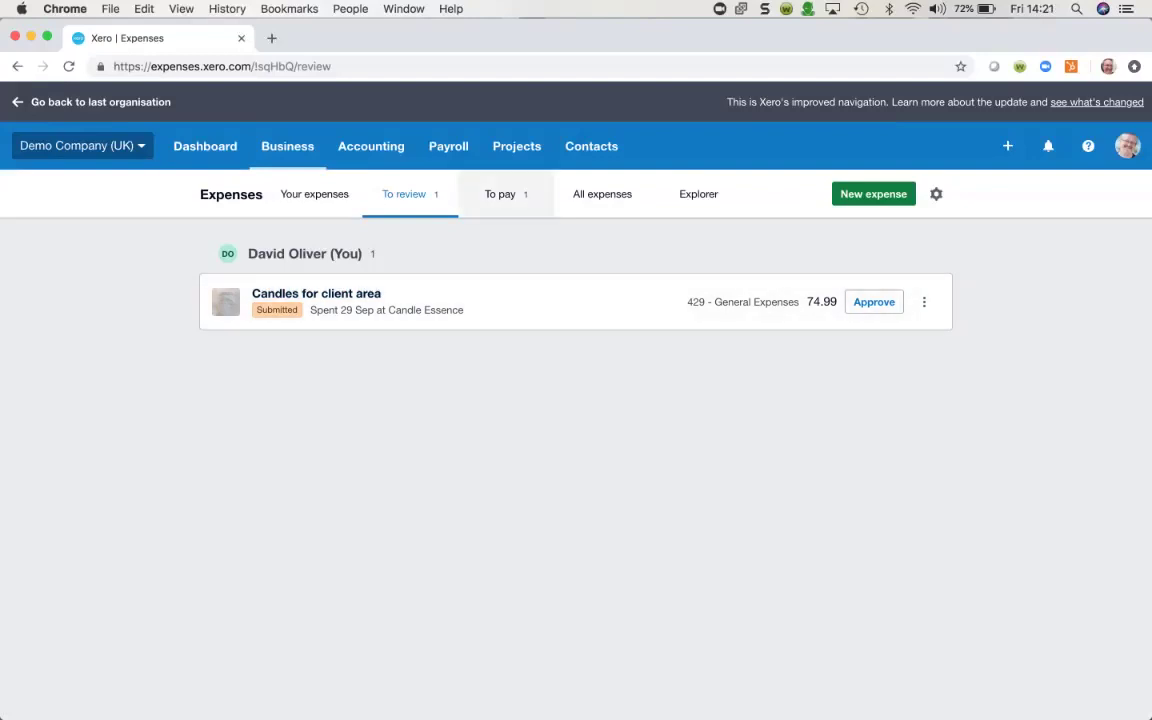
click(505, 194)
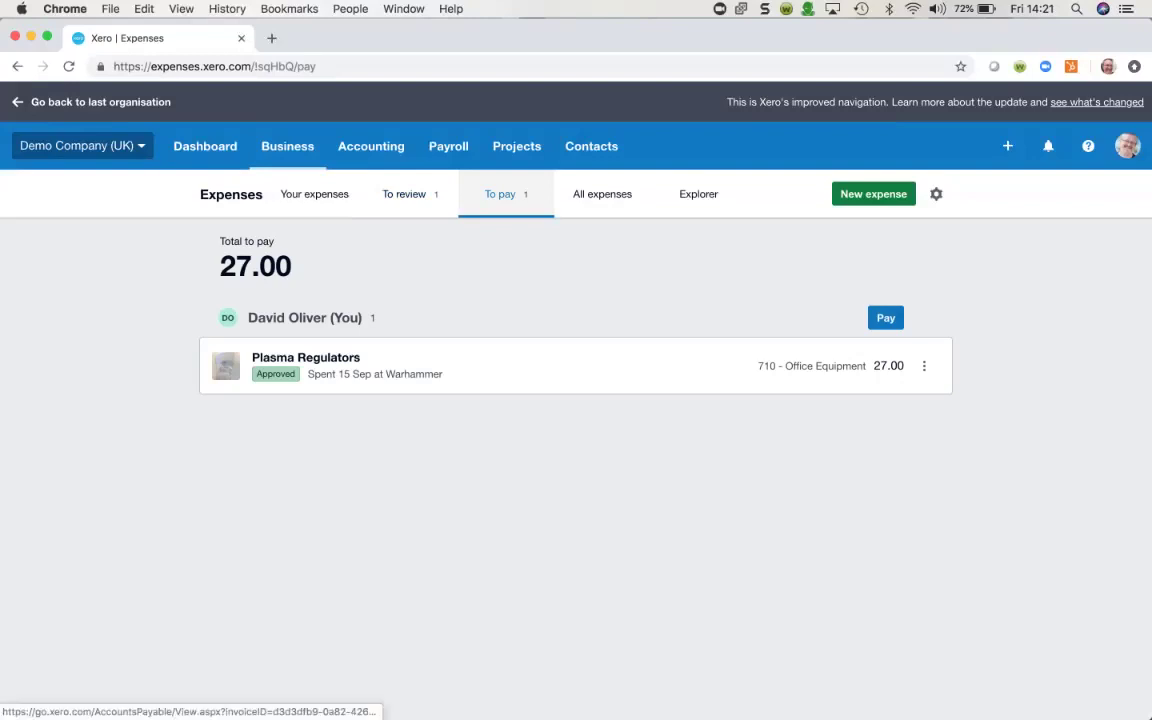
Step: Review the 27.00 Warhammer bill for Plasma Regulators, then return to Business > Expense claims
click(886, 317)
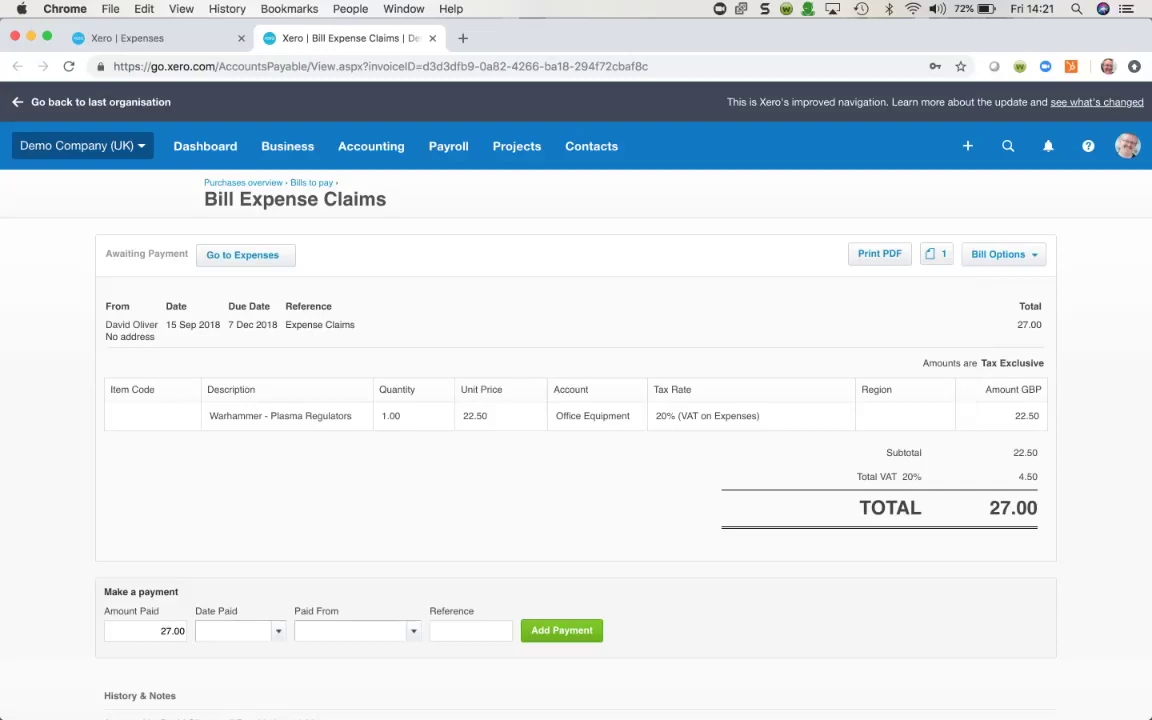
scroll(576, 400, down, 1)
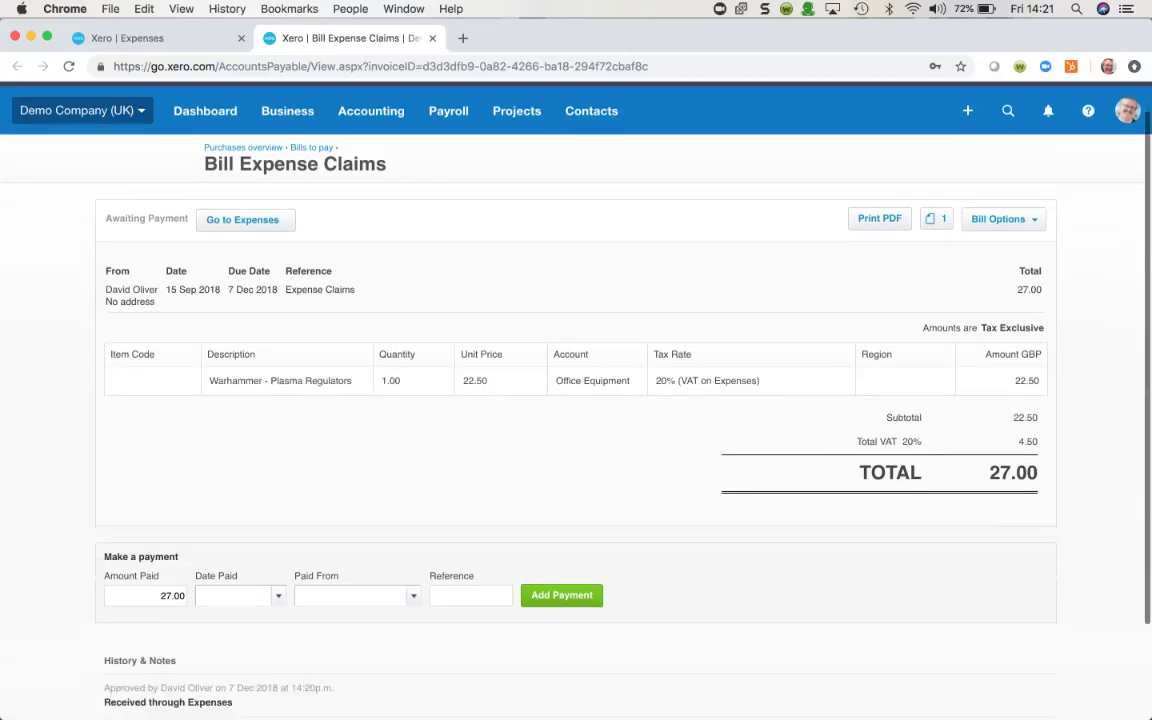
scroll(576, 400, down, 1)
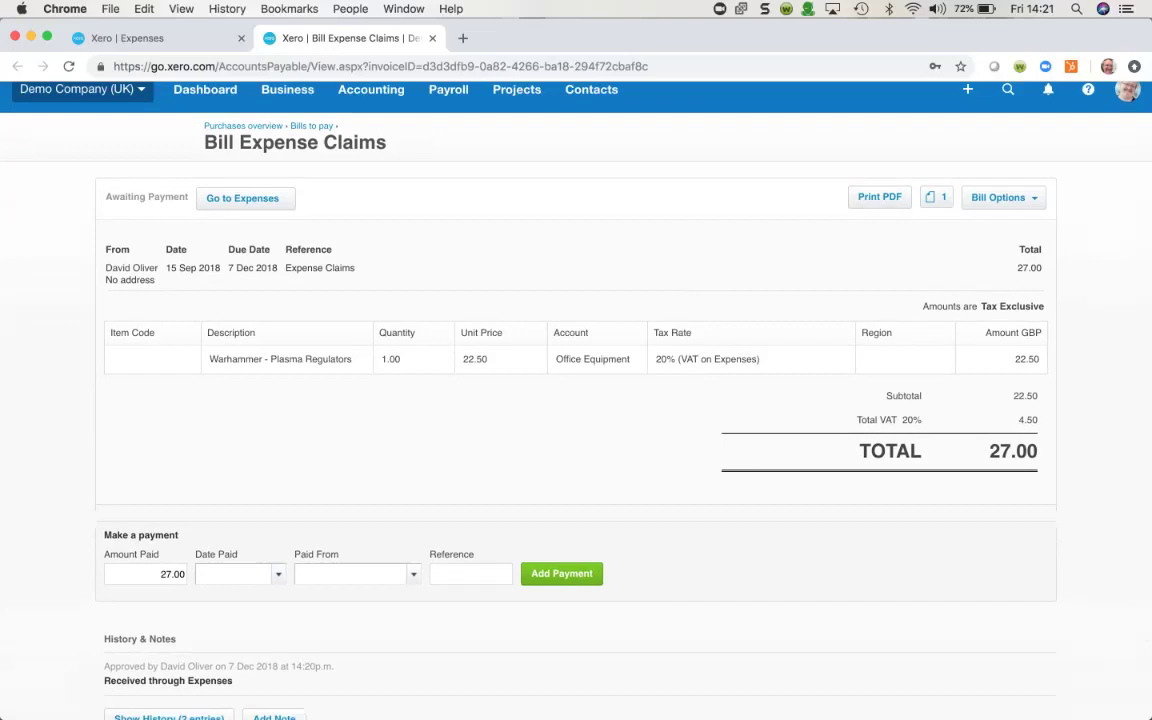
scroll(576, 400, up, 2)
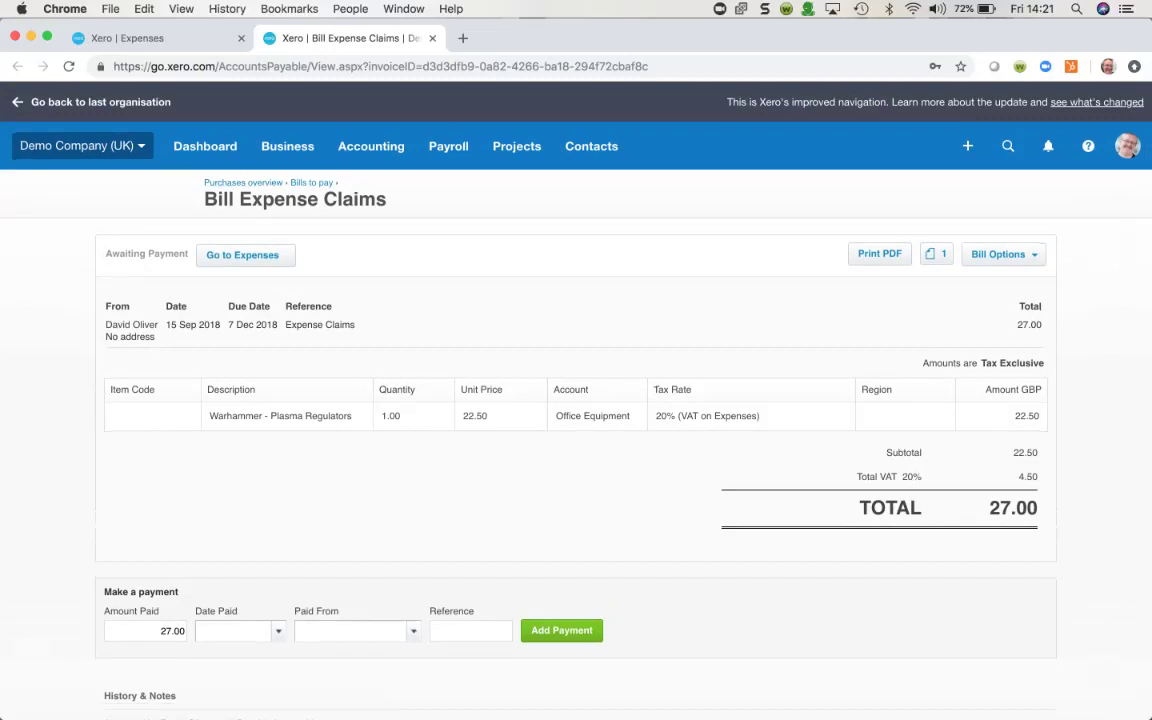
click(287, 146)
click(308, 423)
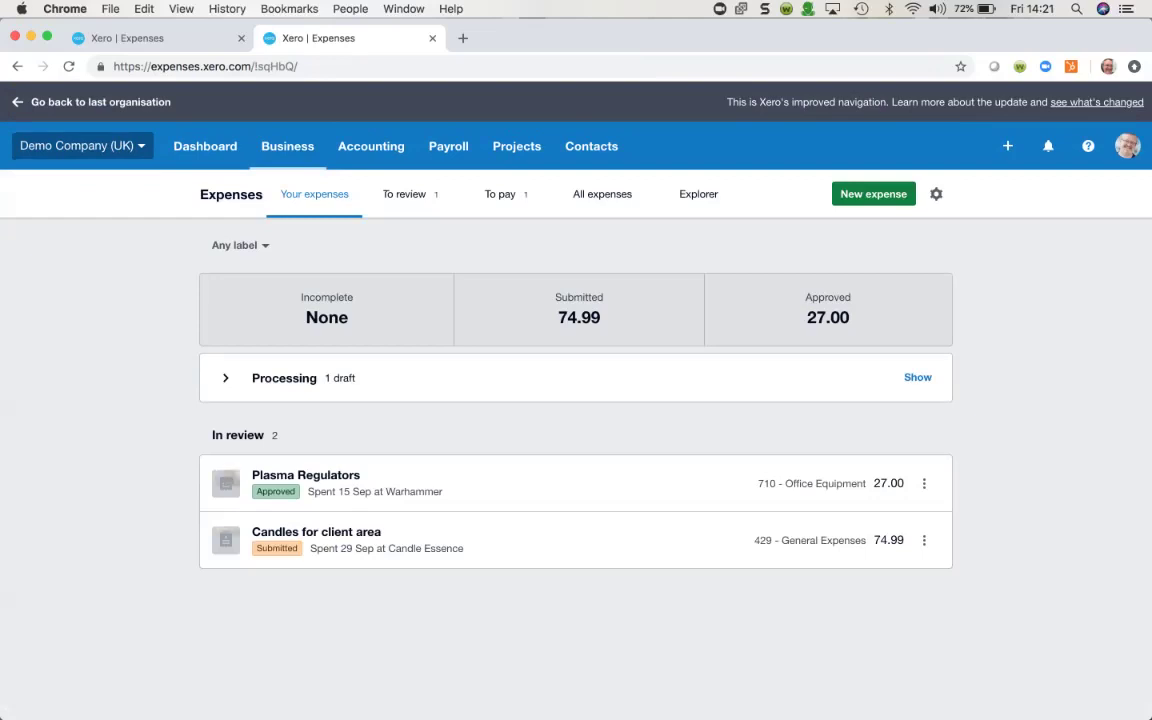
Step: Chart all expenses by account: 27.00 for 710 - Office Equipment, 74.99 for 429 - General Expenses
click(602, 194)
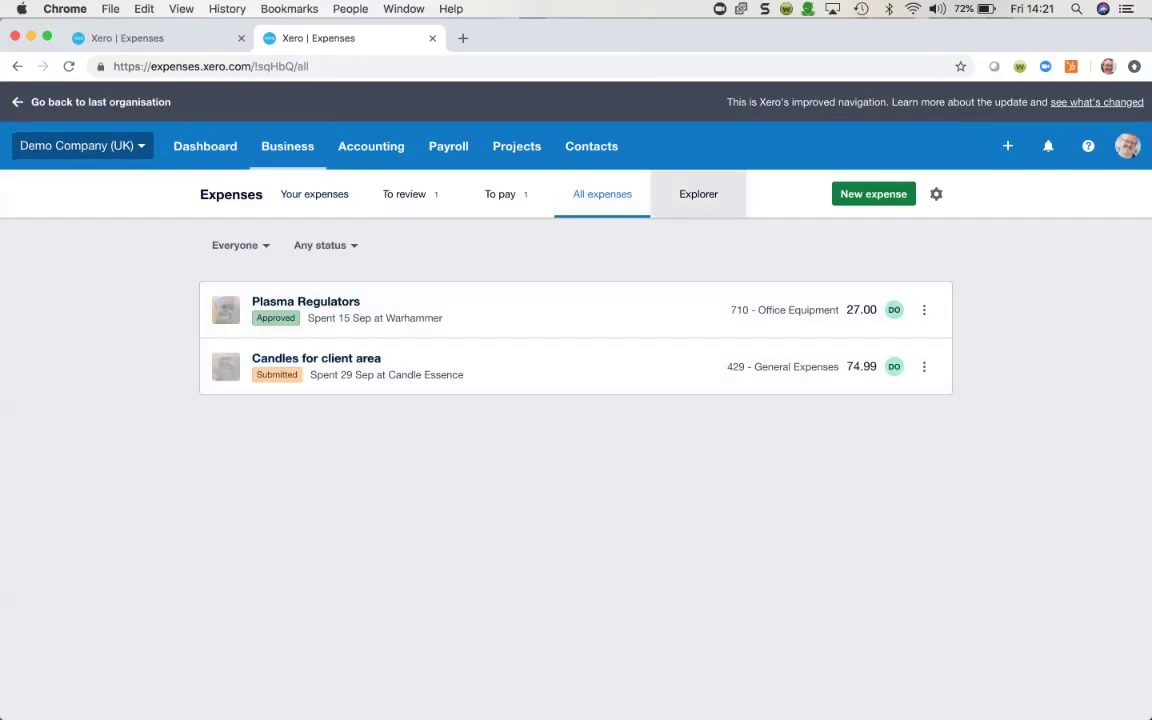
click(698, 194)
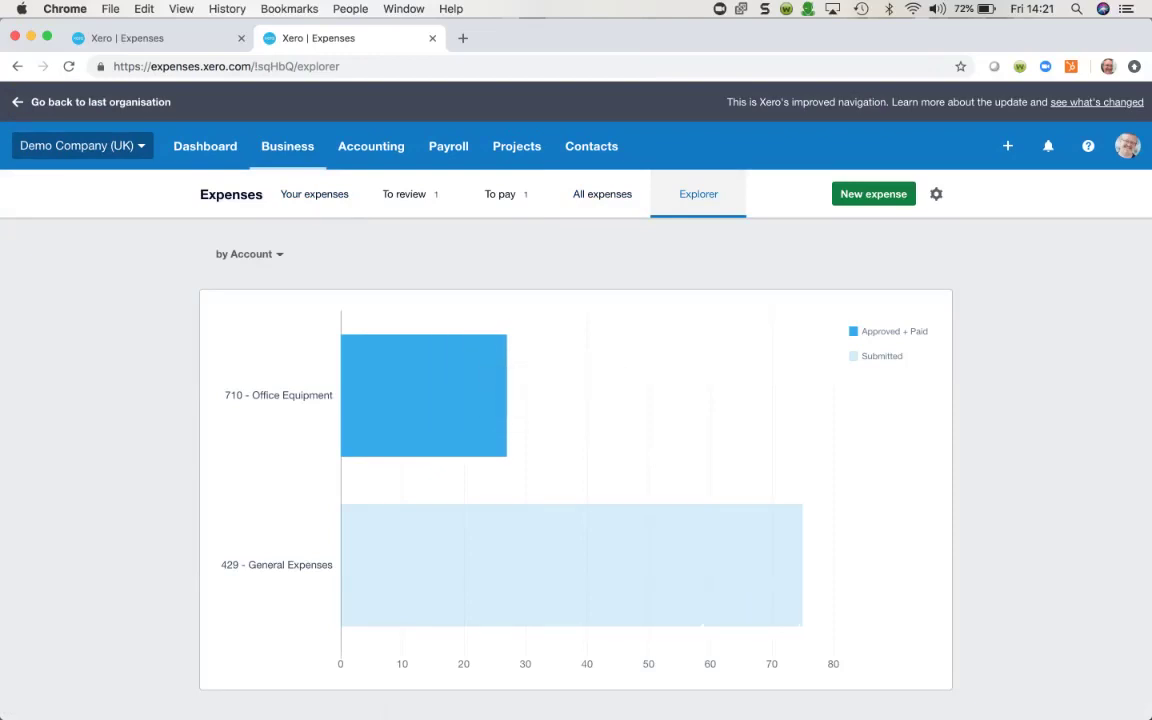
mouse_move(460, 393)
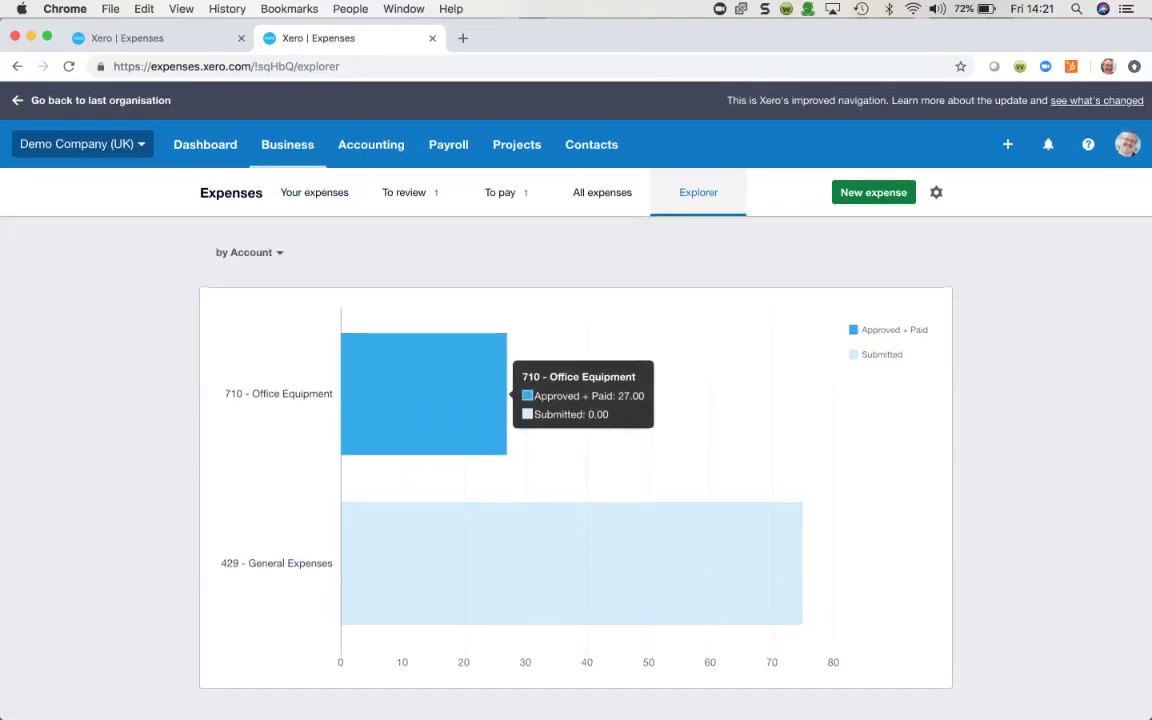
mouse_move(700, 565)
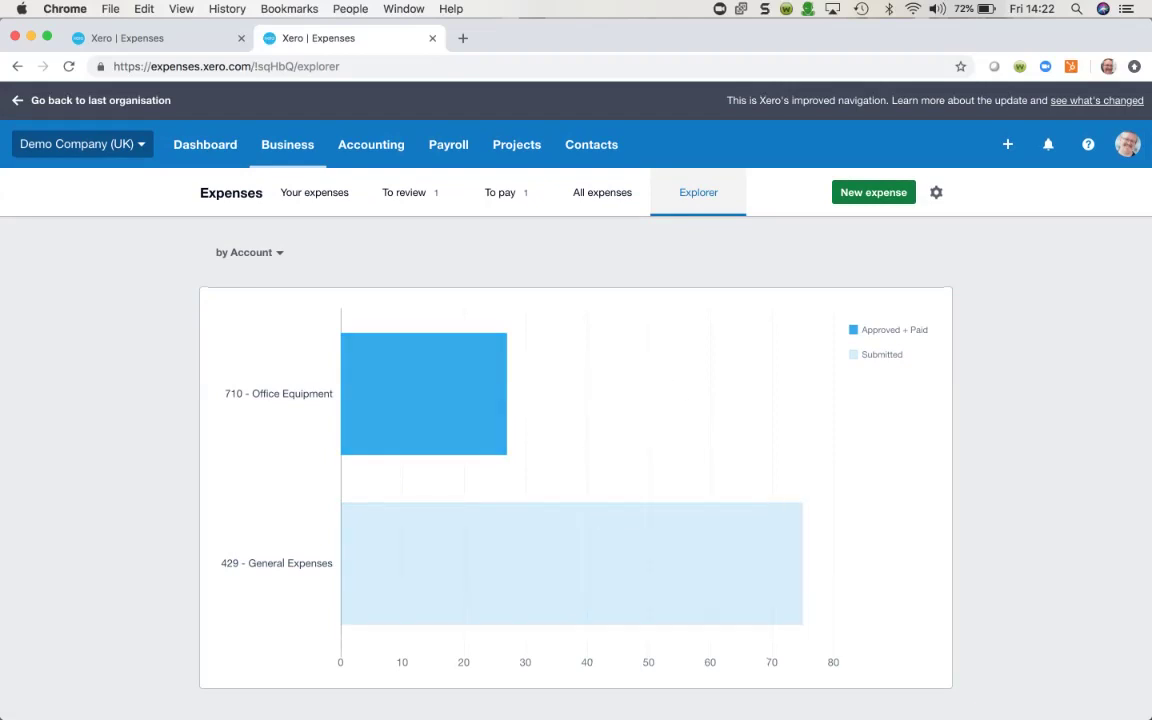
Step: Open a blank New expense form from the Expenses area
click(873, 192)
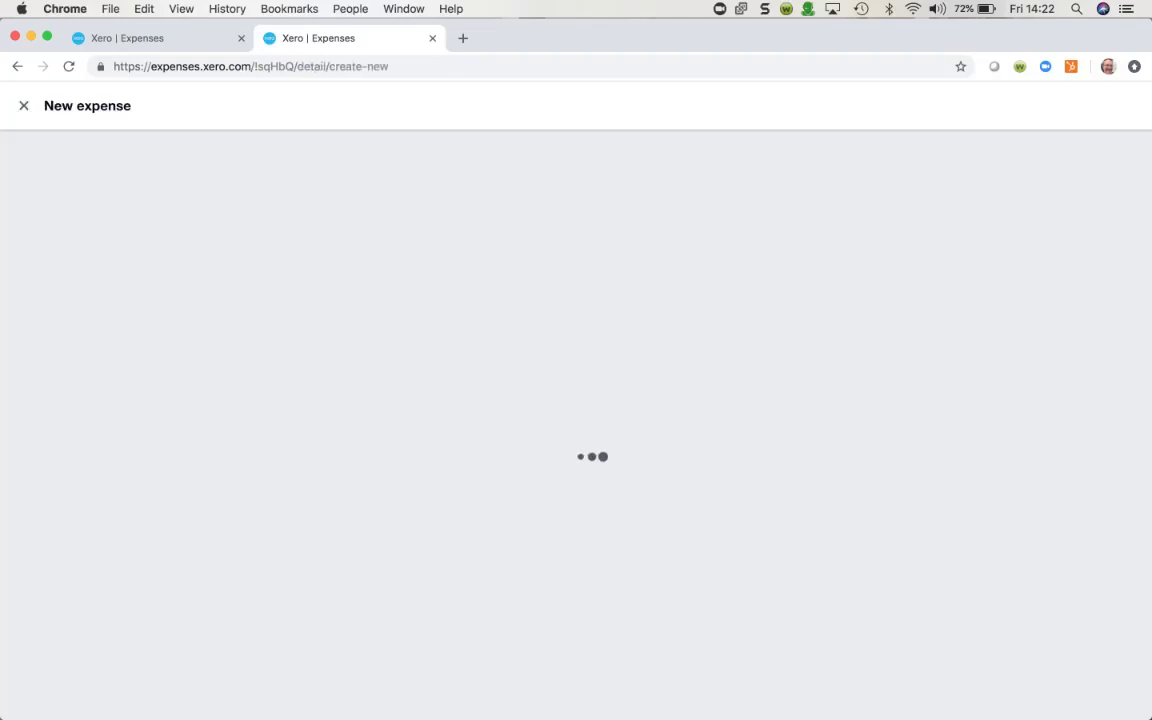